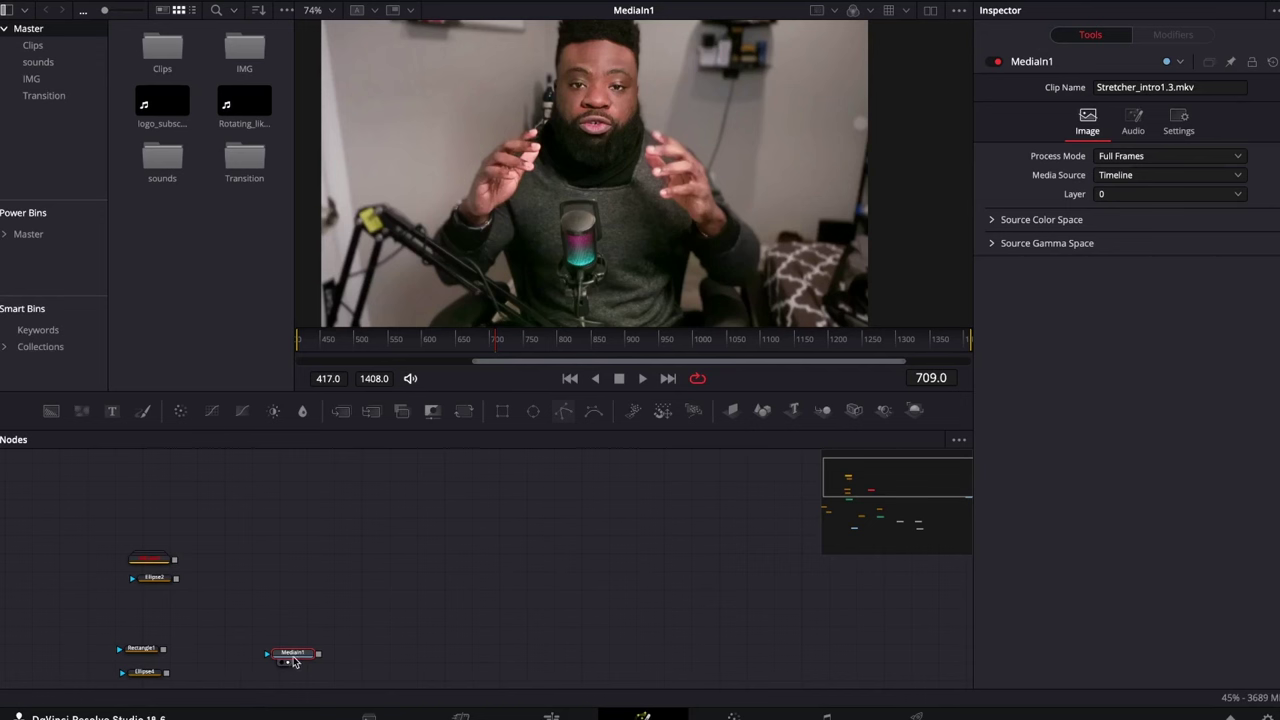
Add a Depth Map node fed by MediaIn1 and place it above and to the right of MediaIn1
{"action": "left_click_drag", "start_coordinate": [294, 661], "coordinate": [258, 594]}
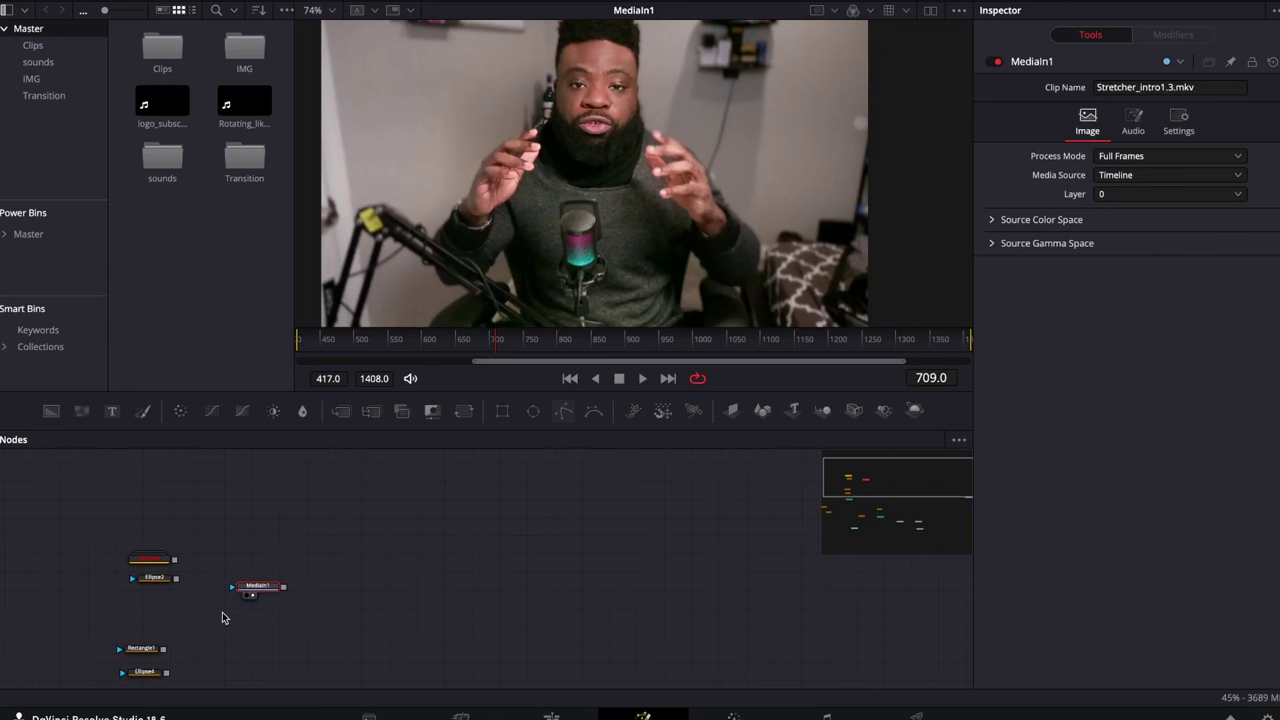
{"action": "mouse_move", "coordinate": [260, 590]}
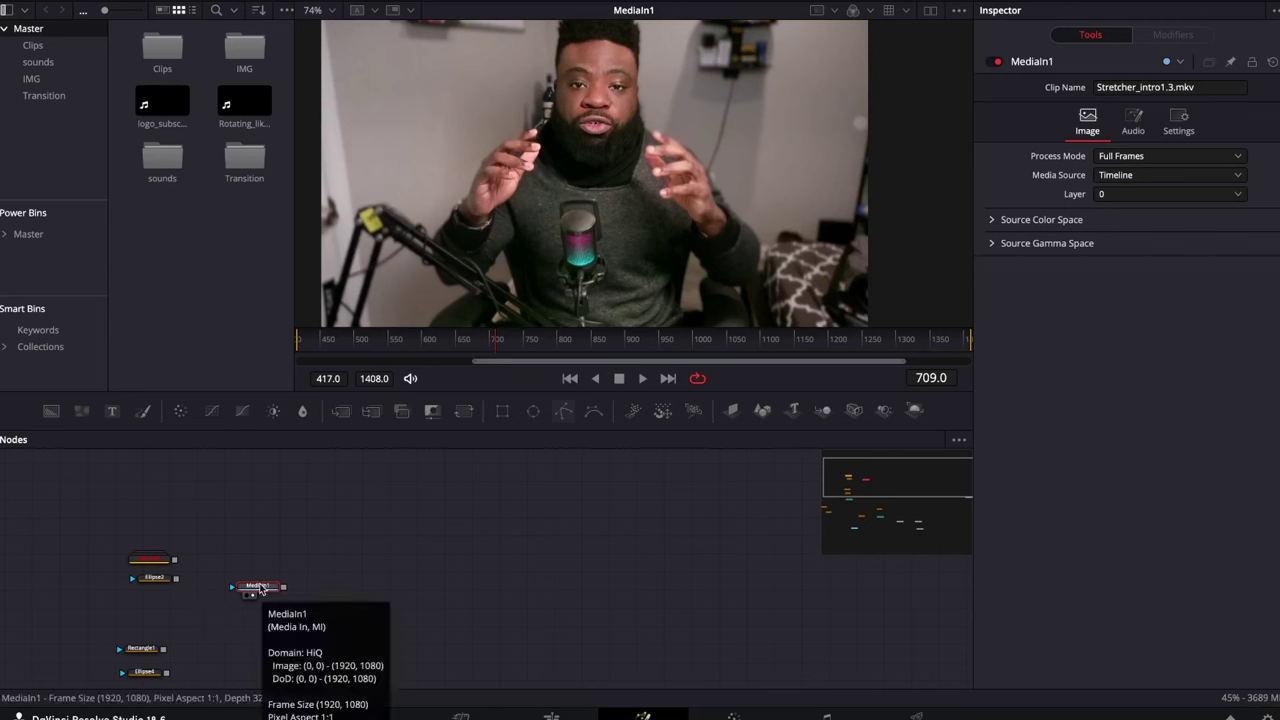
{"action": "key", "text": "shift+space"}
{"action": "type", "text": "glow"}
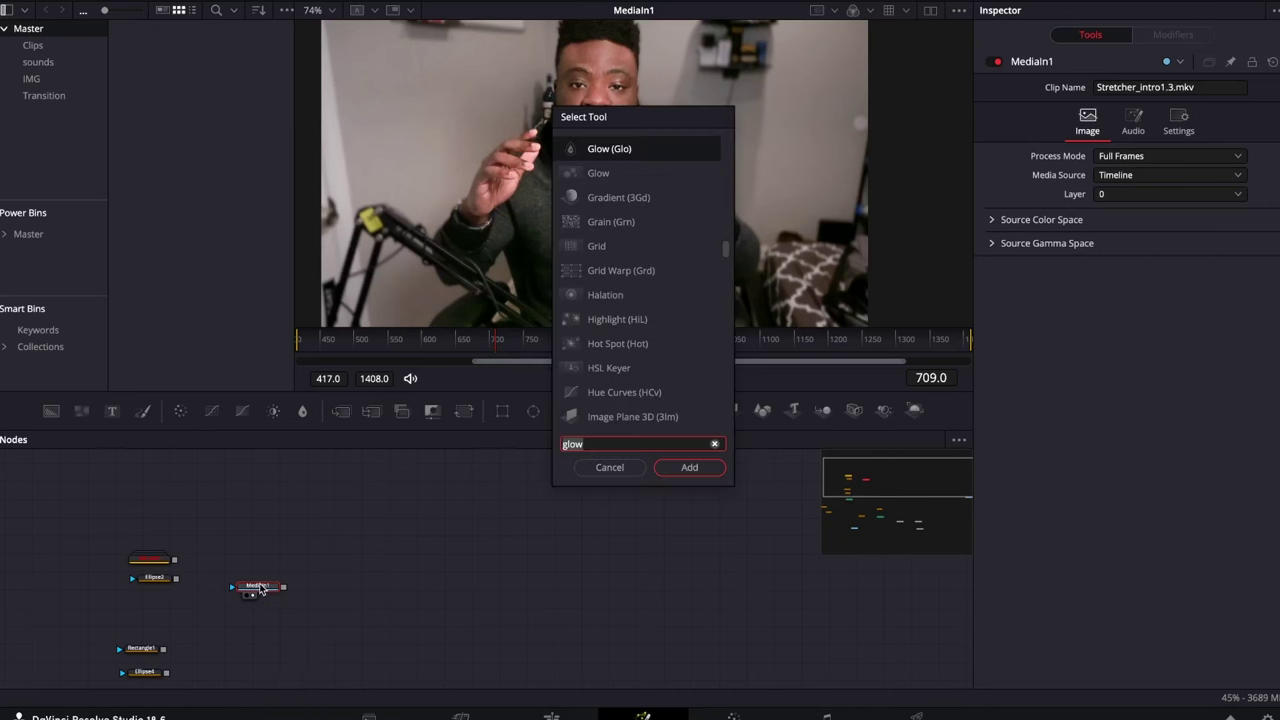
{"action": "type", "text": "dep"}
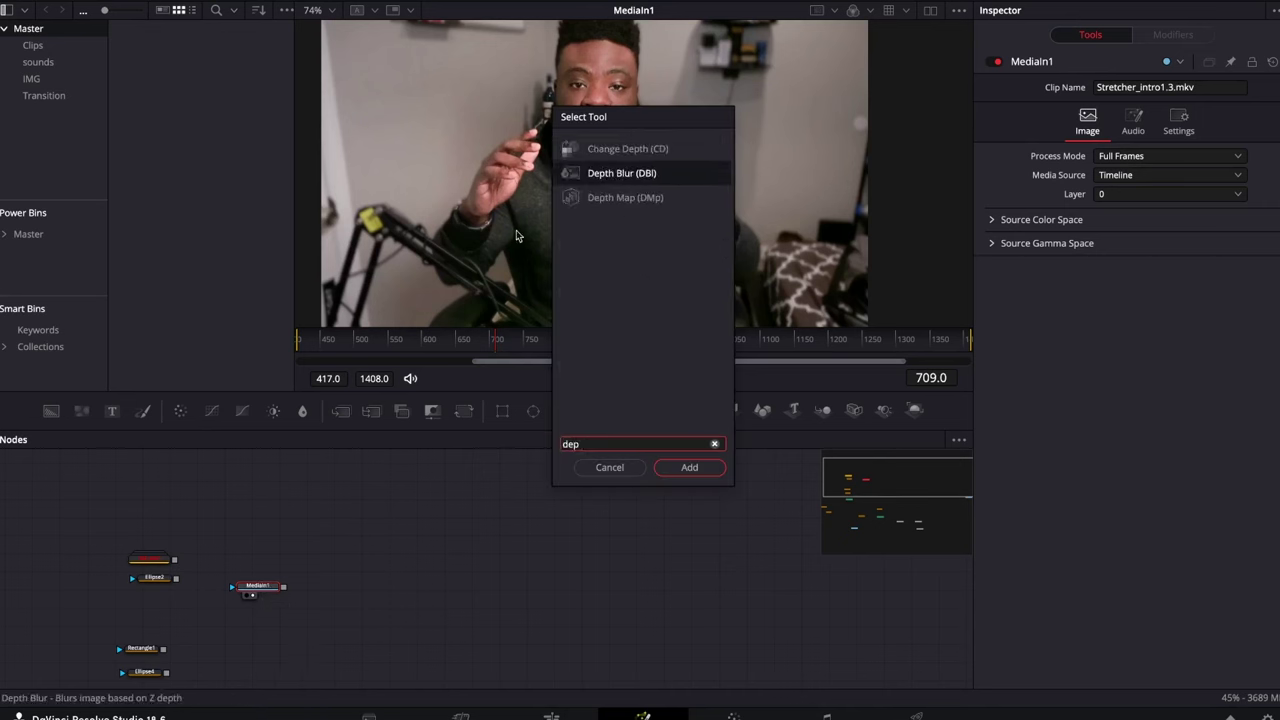
{"action": "left_click", "coordinate": [606, 203]}
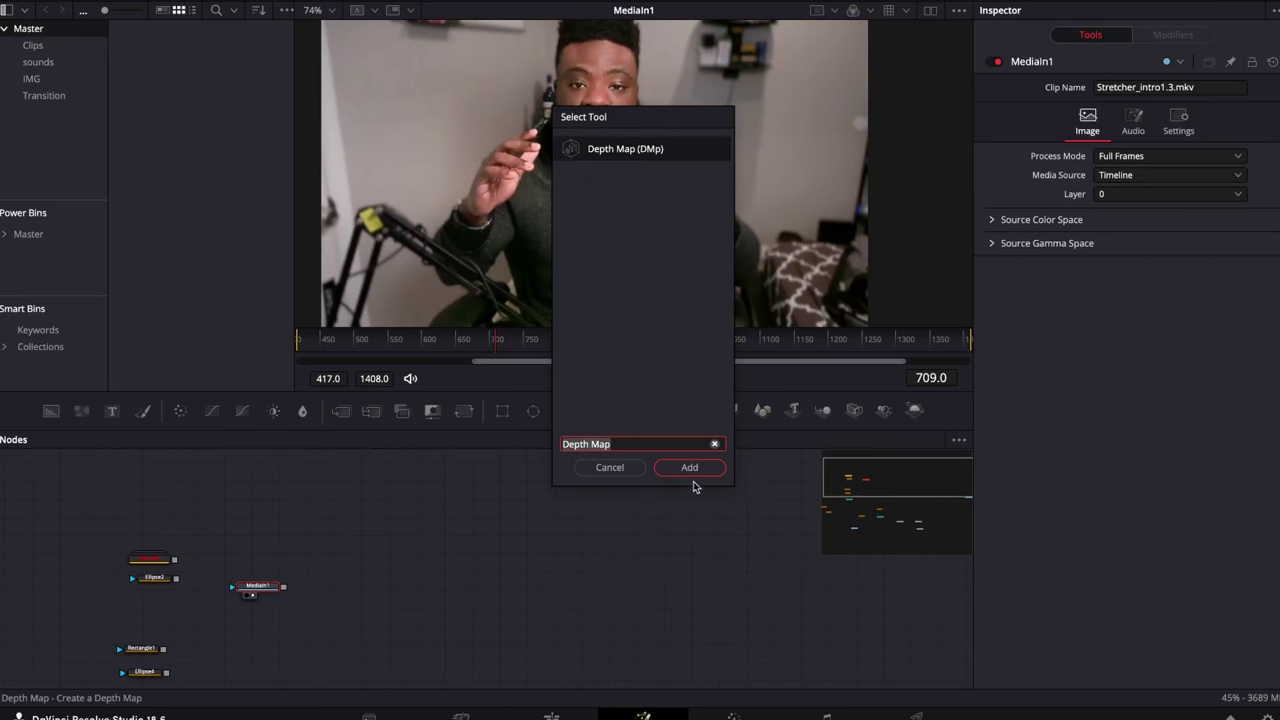
{"action": "left_click", "coordinate": [689, 467]}
{"action": "left_click_drag", "start_coordinate": [325, 545], "coordinate": [342, 518]}
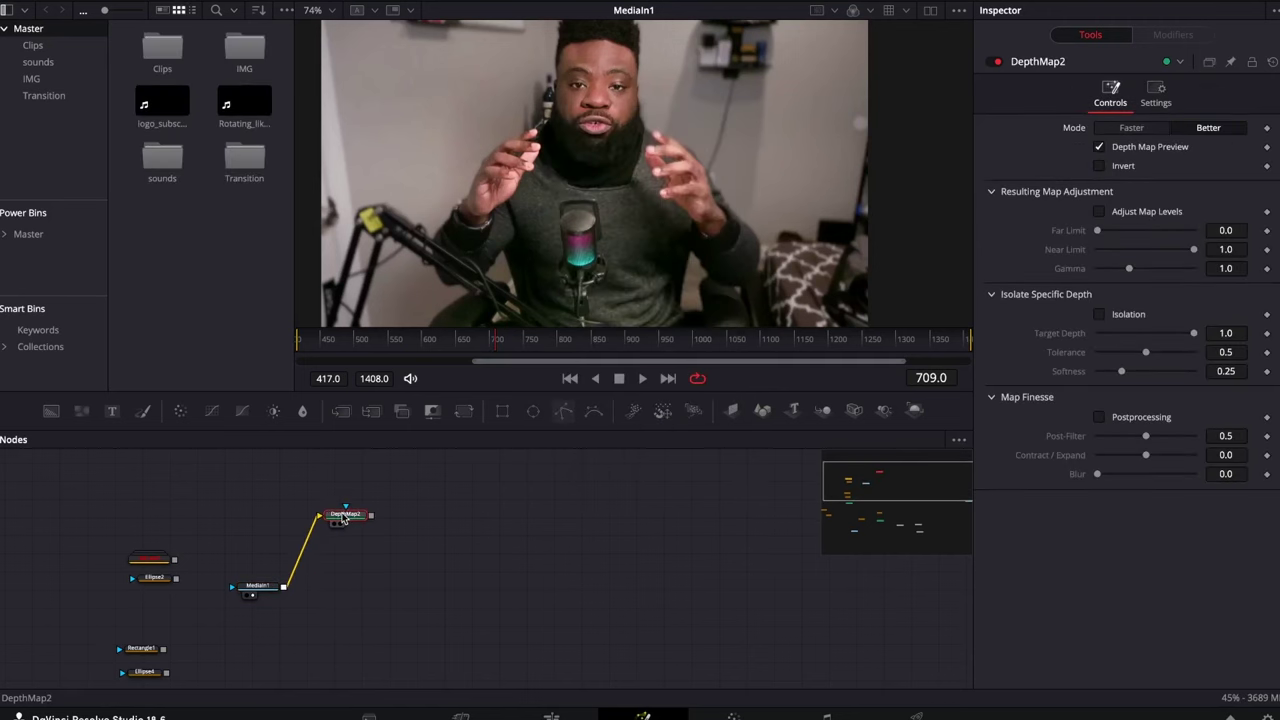
Duplicate the Depth Map node below the original and connect MediaIn1's output to the copy
{"action": "right_click", "coordinate": [349, 518]}
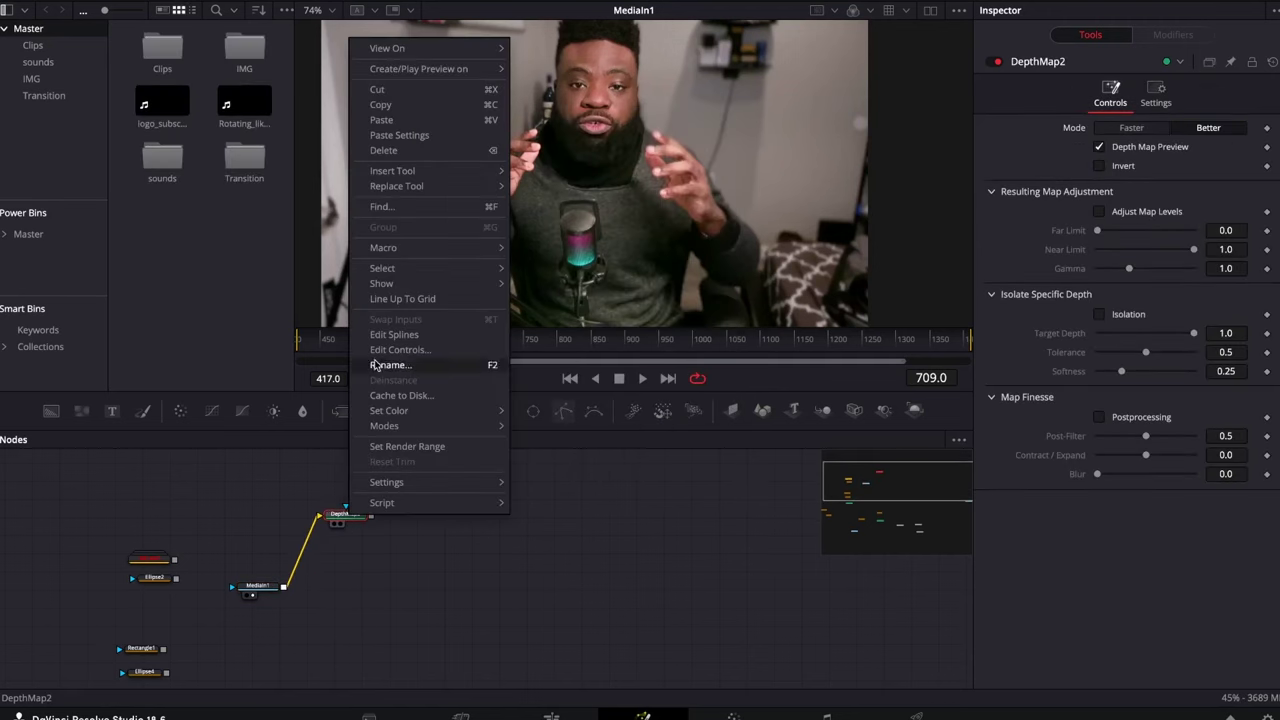
{"action": "left_click", "coordinate": [381, 105]}
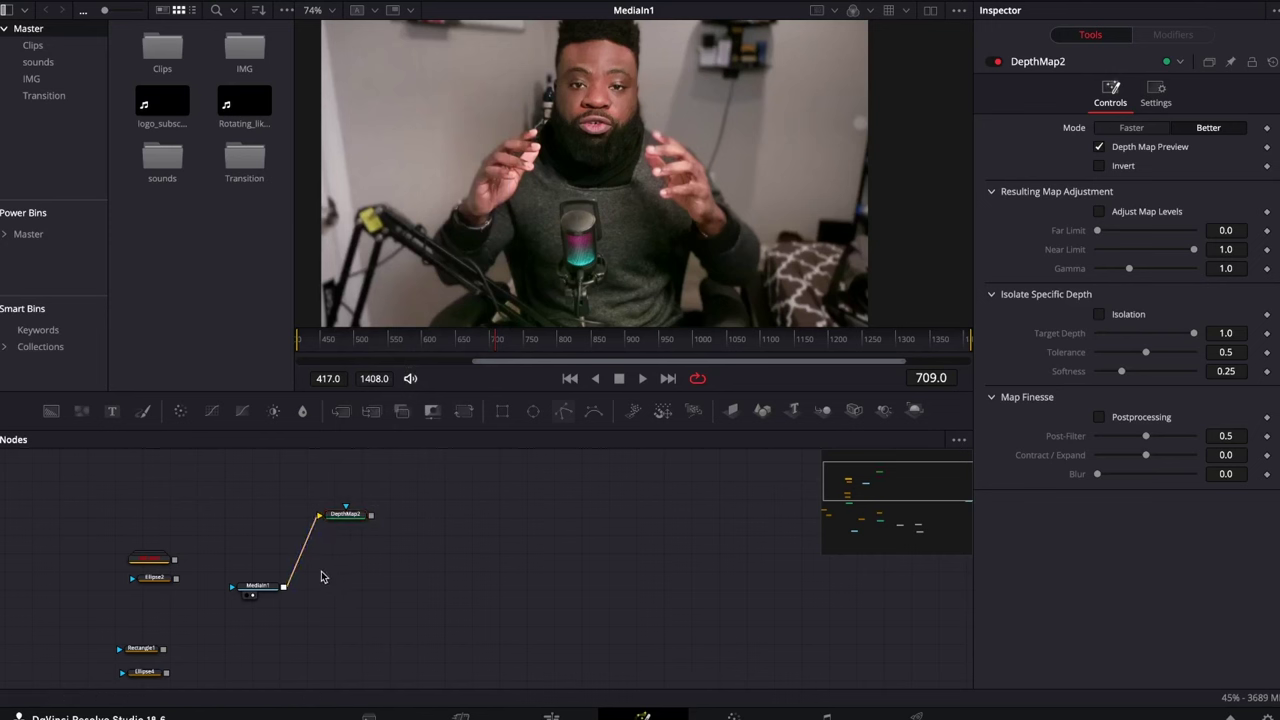
{"action": "right_click", "coordinate": [322, 576]}
{"action": "left_click", "coordinate": [345, 547]}
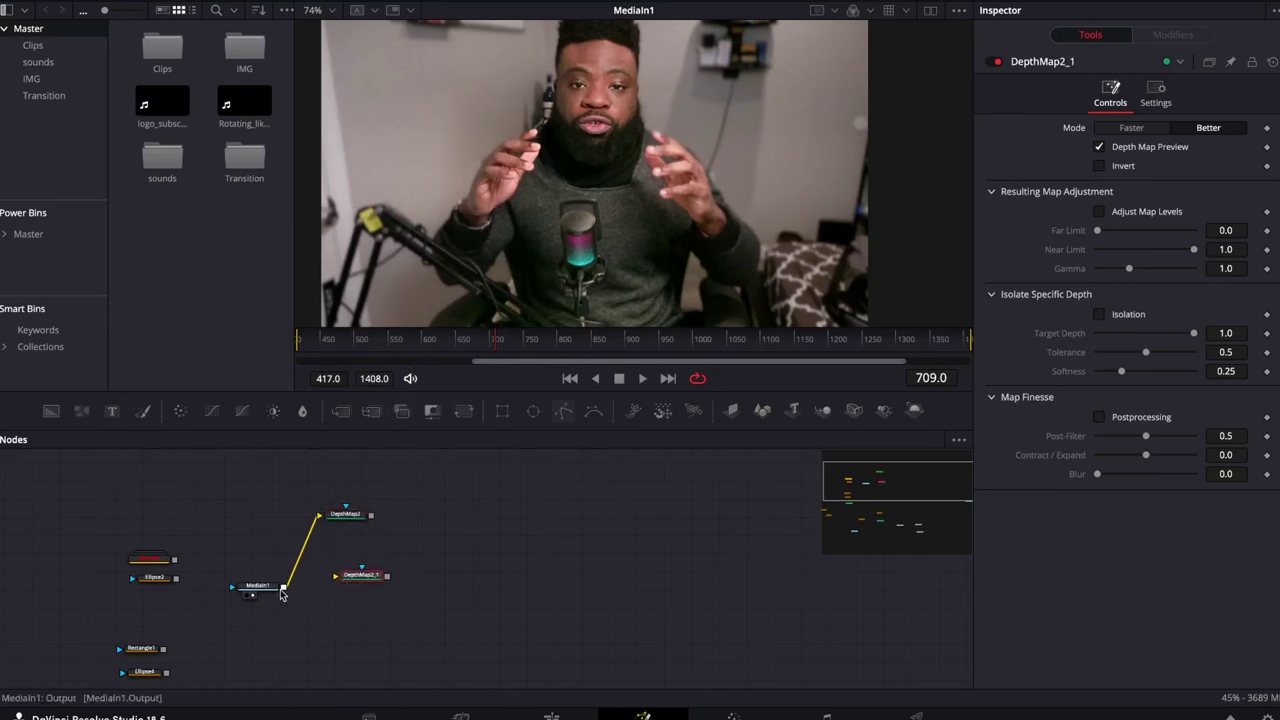
{"action": "left_click_drag", "start_coordinate": [284, 587], "coordinate": [344, 580]}
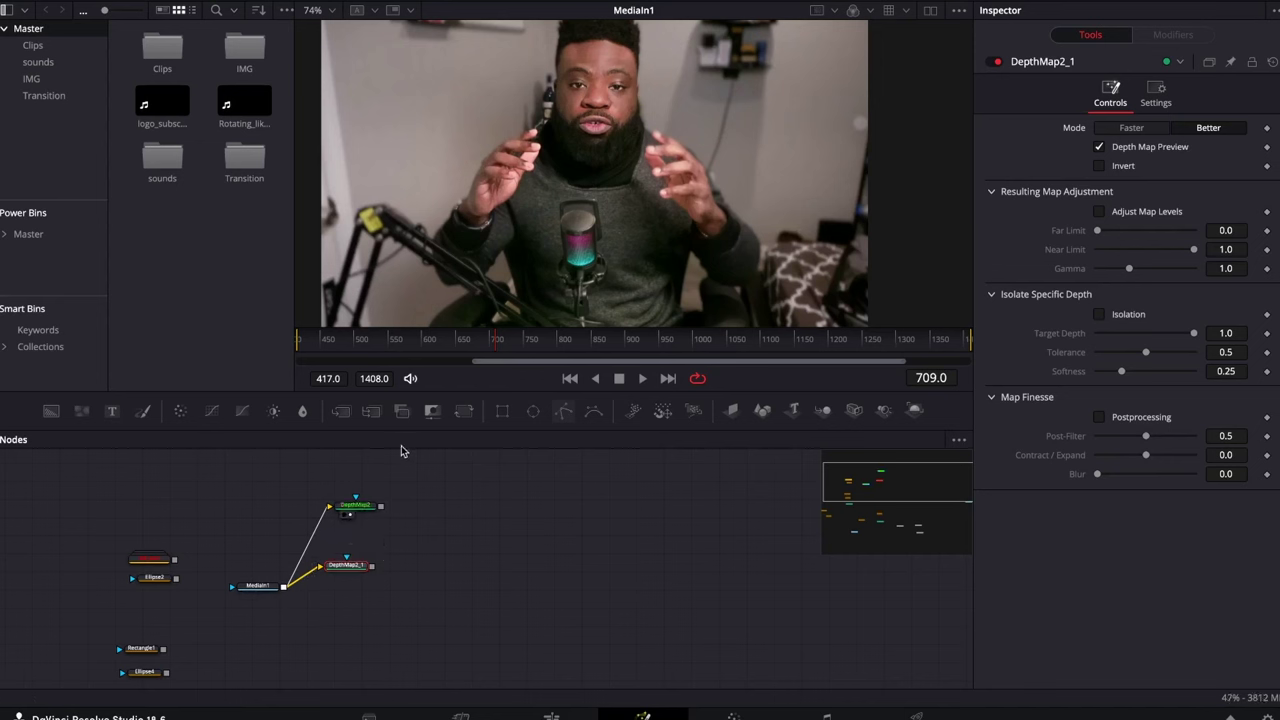
Show the first Depth Map node, DepthMap2, in the viewer and invert its map
{"action": "left_click", "coordinate": [345, 514]}
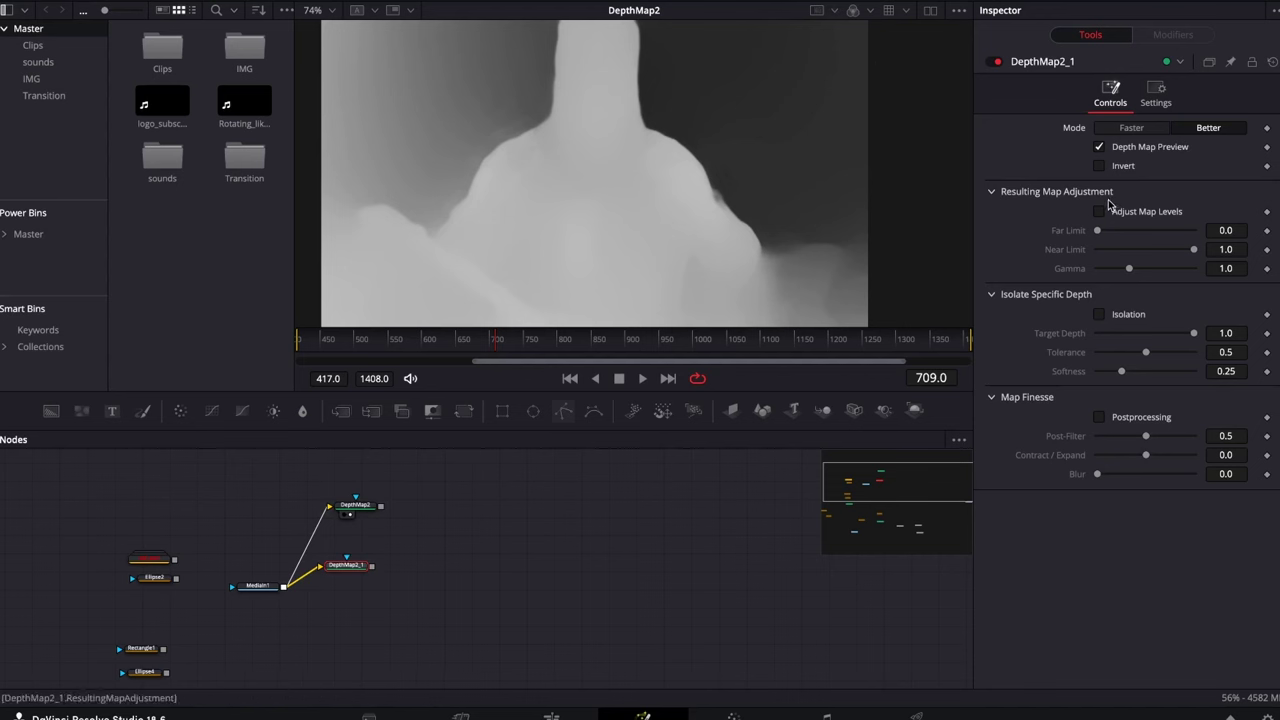
{"action": "left_click", "coordinate": [363, 511]}
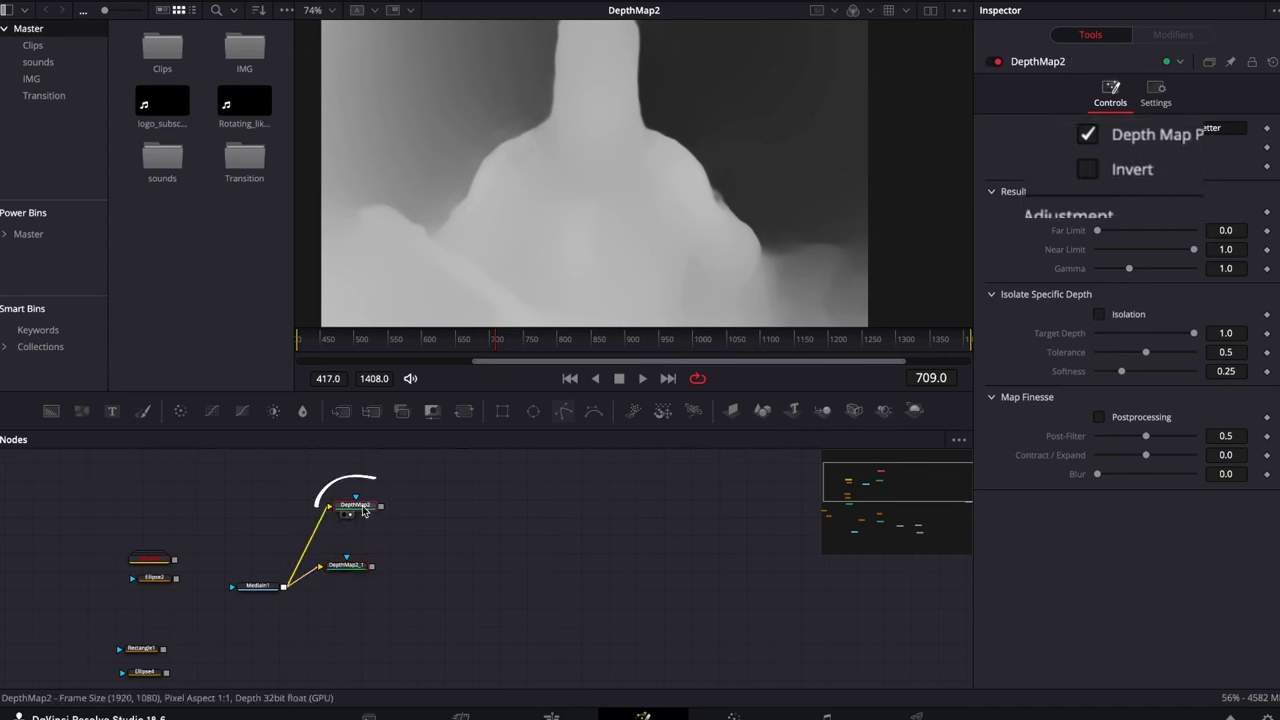
{"action": "left_click", "coordinate": [1100, 167]}
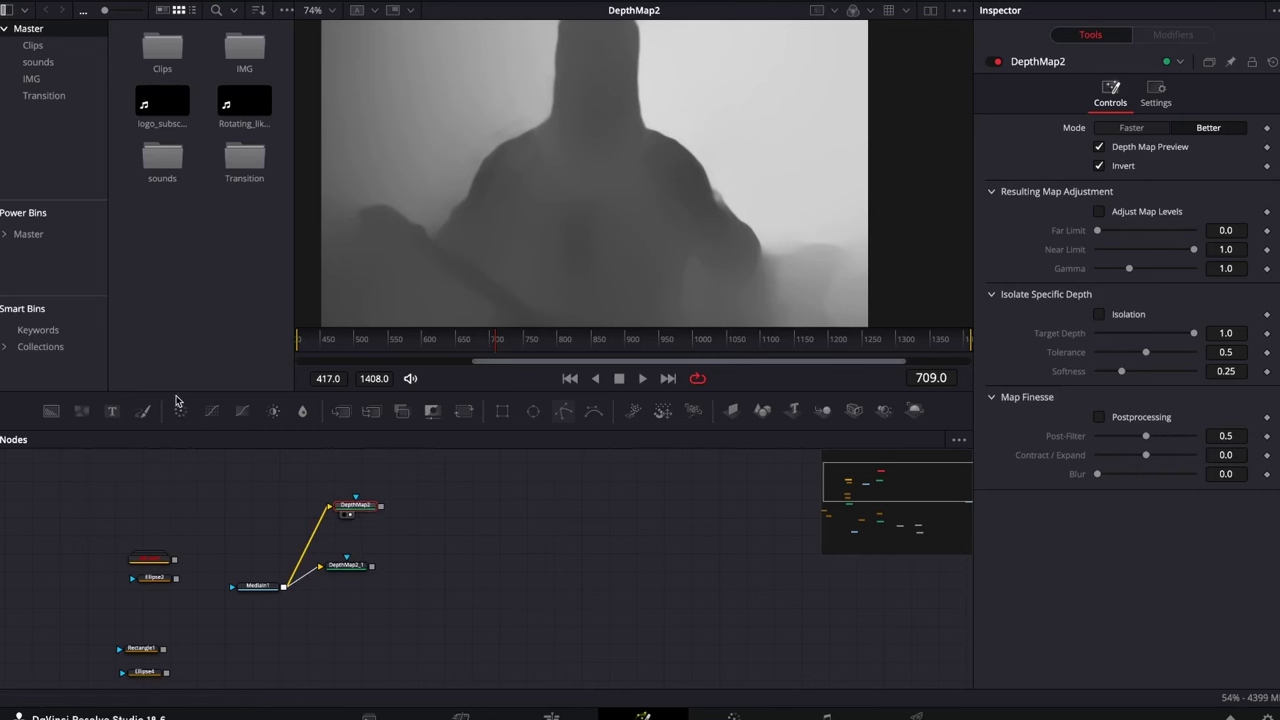
Add a Color Corrector fed by MediaIn1 and tint the image cyan-blue with a strength of about 0.33
{"action": "left_click_drag", "start_coordinate": [181, 411], "coordinate": [345, 619]}
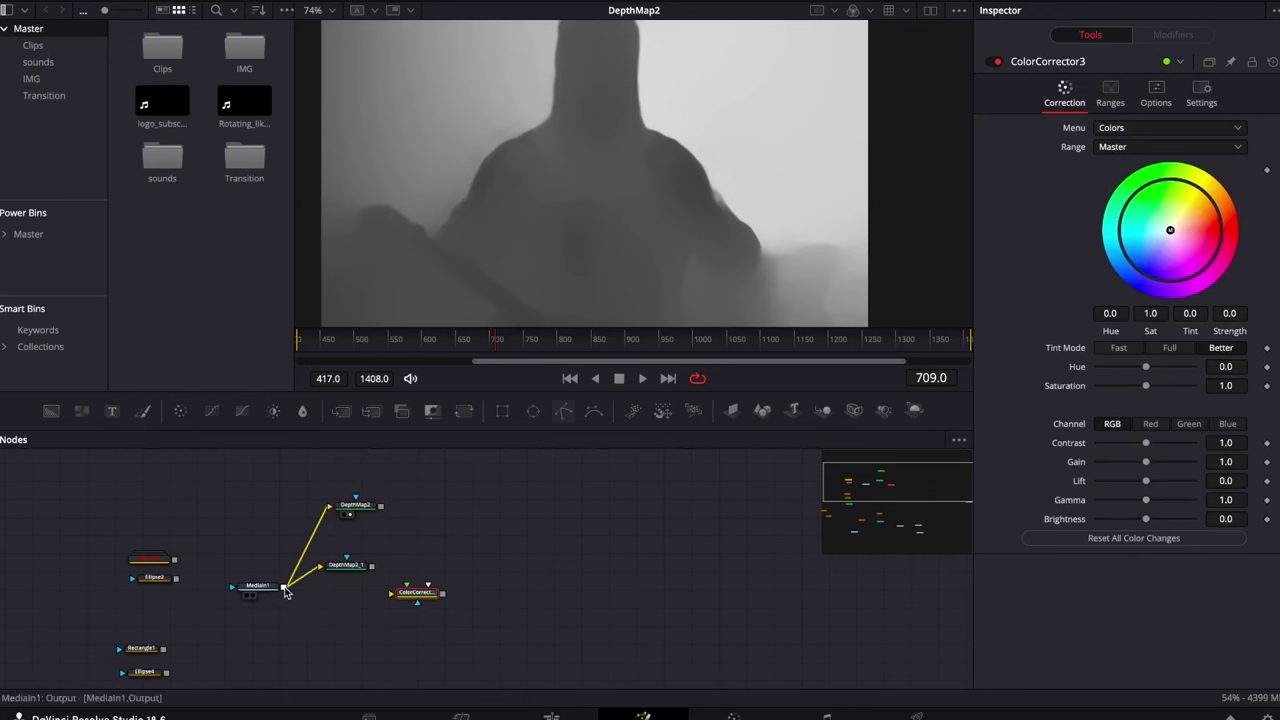
{"action": "left_click_drag", "start_coordinate": [285, 589], "coordinate": [455, 597]}
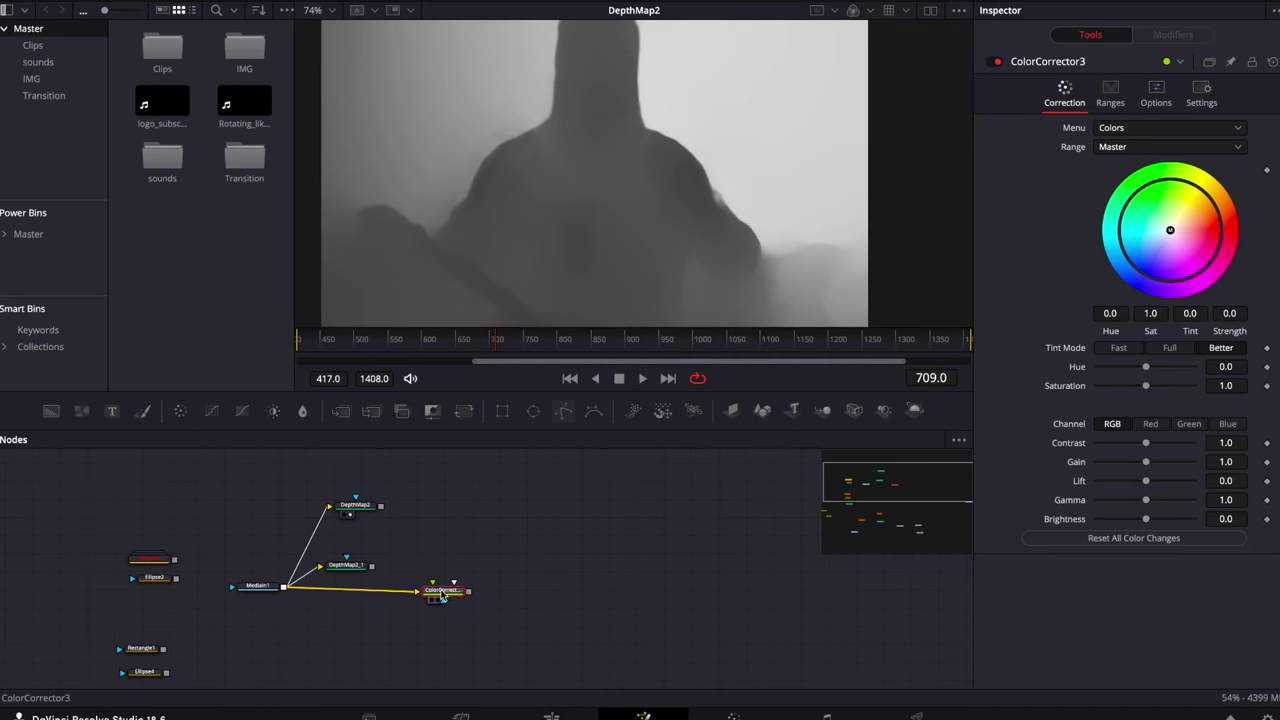
{"action": "key", "text": "1"}
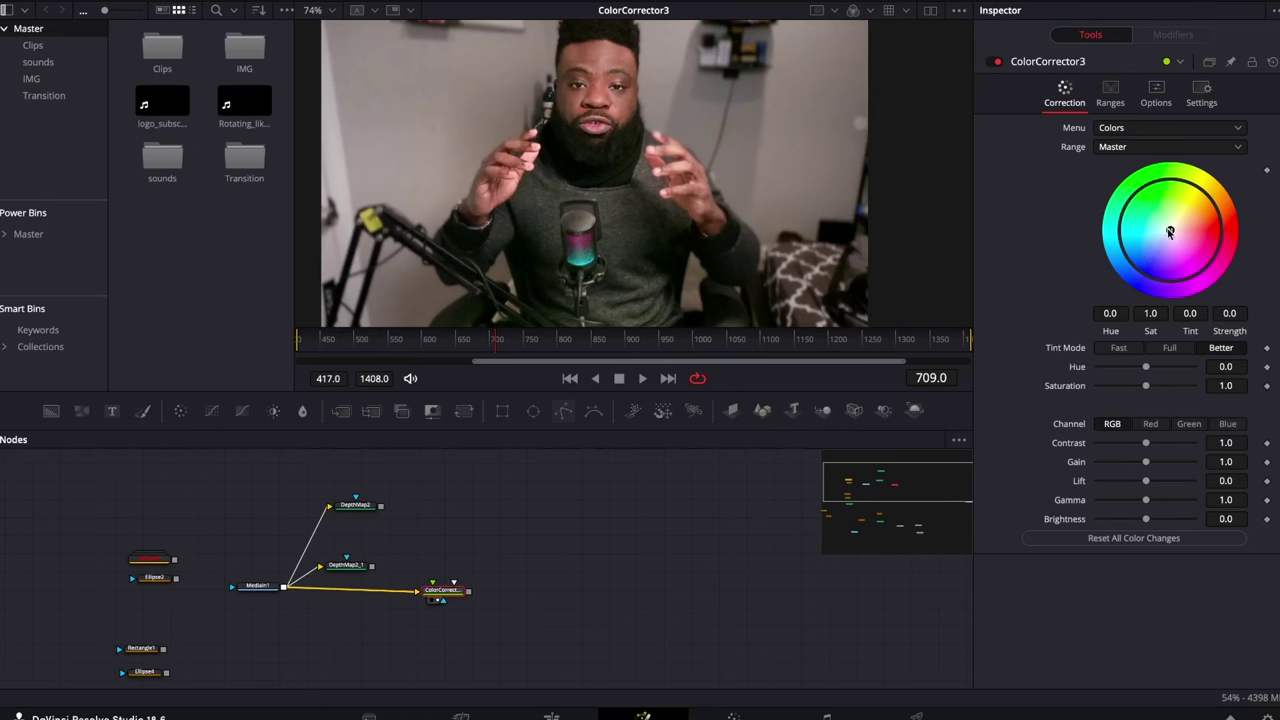
{"action": "left_click_drag", "start_coordinate": [1166, 231], "coordinate": [1144, 242]}
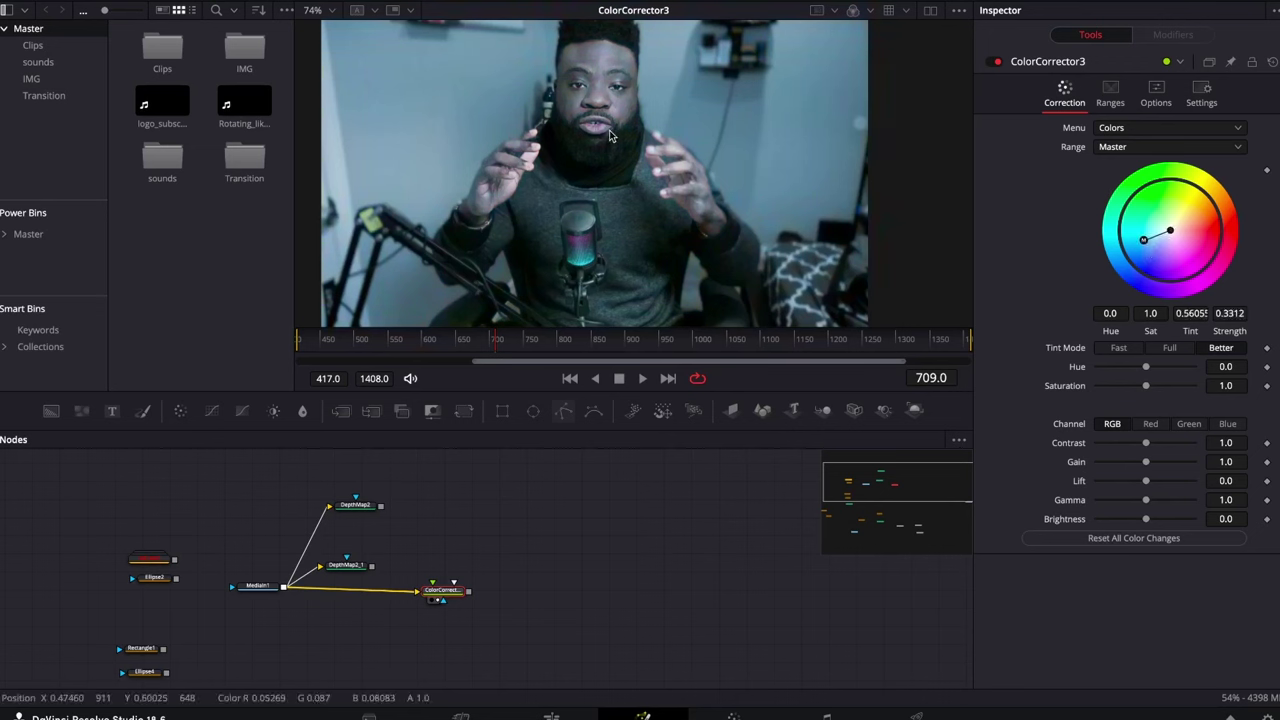
Try to mask the Color Corrector directly with DepthMap2's output
{"action": "left_click_drag", "start_coordinate": [379, 511], "coordinate": [441, 600]}
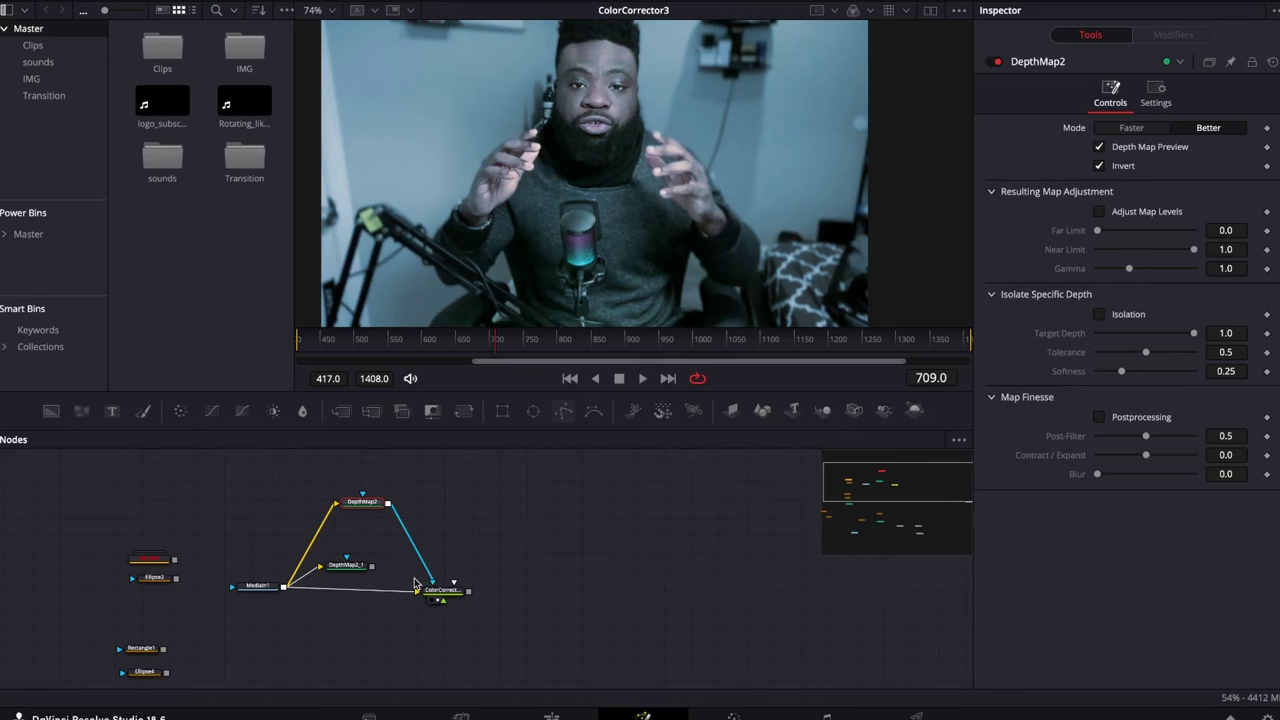
{"action": "left_click_drag", "start_coordinate": [414, 552], "coordinate": [411, 550]}
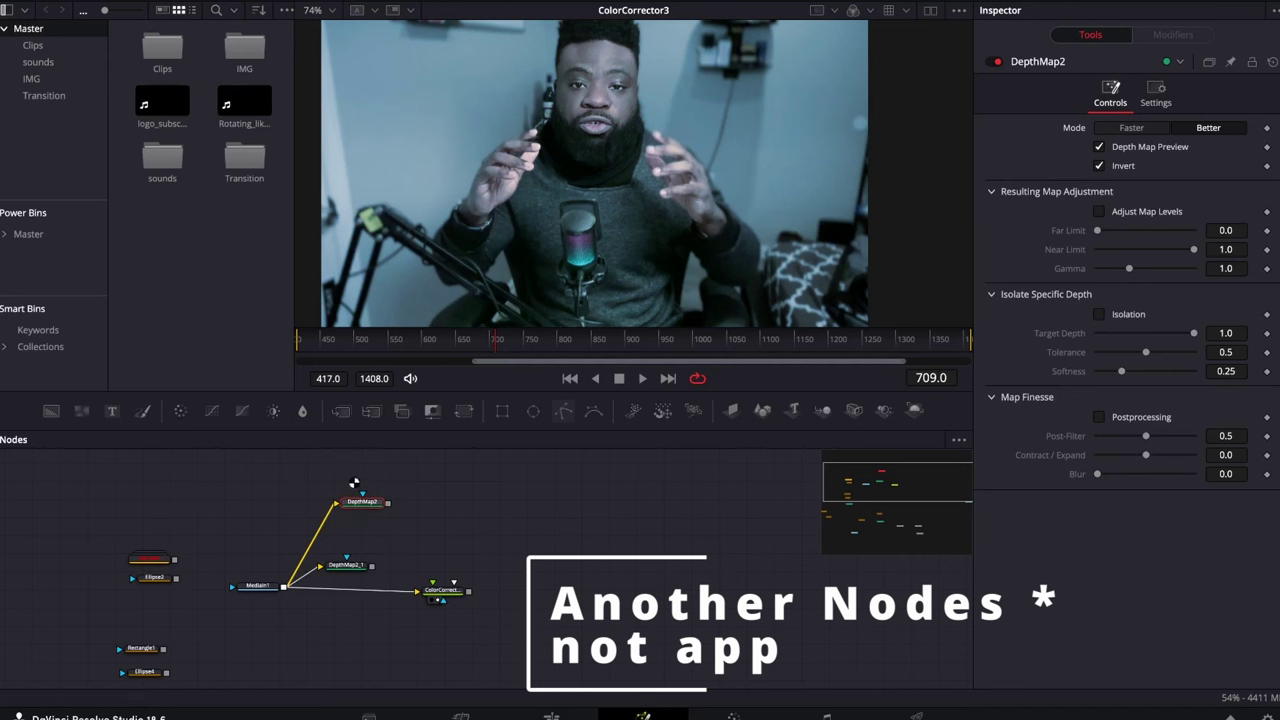
Add a Bitmap mask node beside DepthMap2 and feed DepthMap2's output into it
{"action": "left_click_drag", "start_coordinate": [376, 501], "coordinate": [348, 497]}
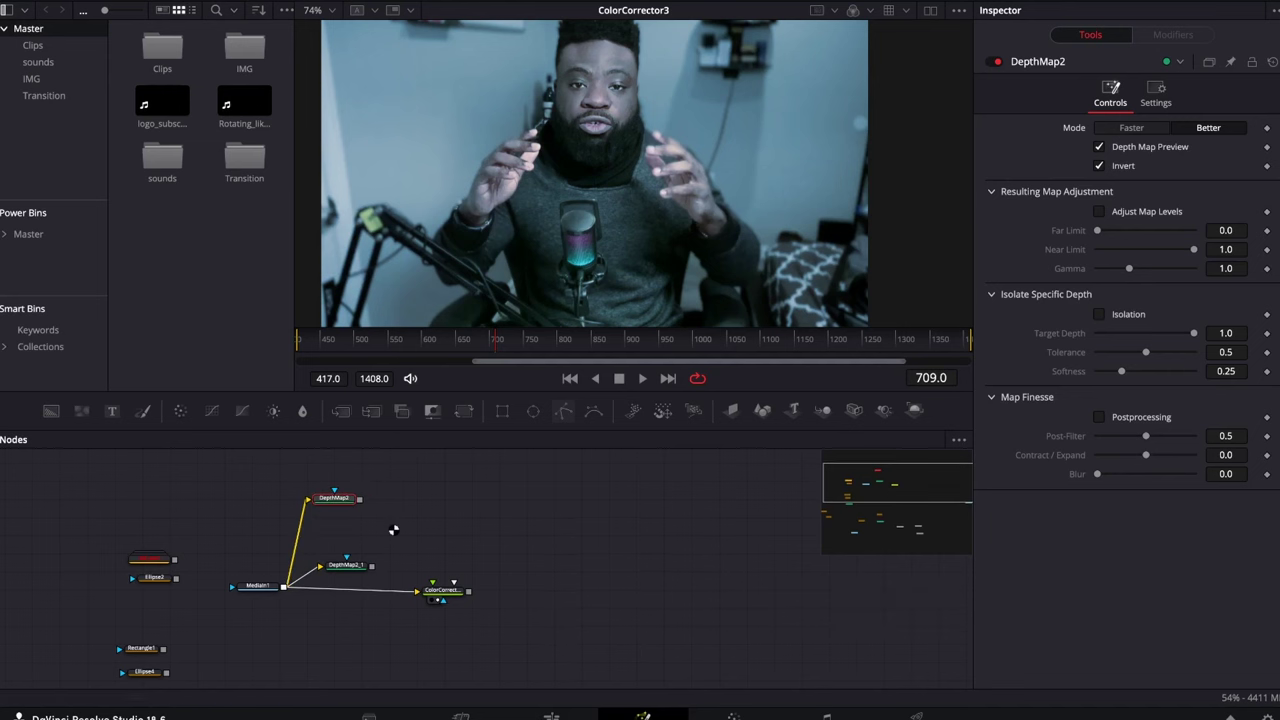
{"action": "key", "text": "shift+space"}
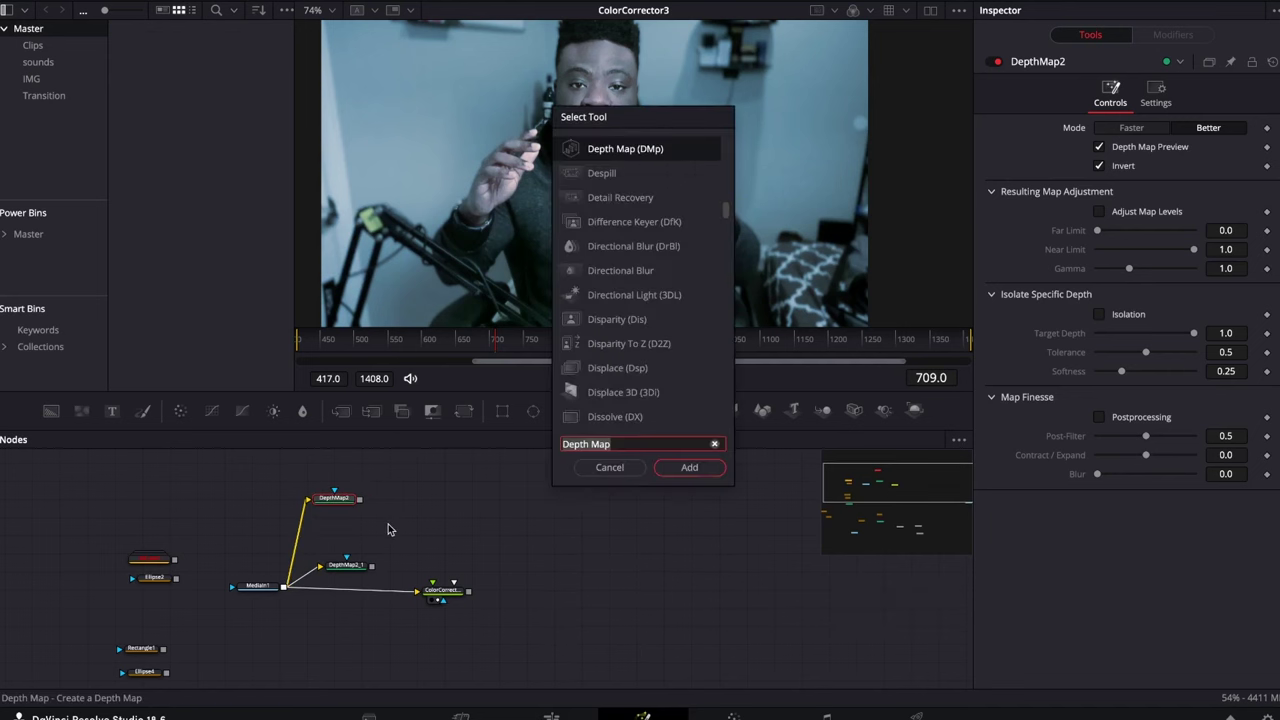
{"action": "type", "text": "bitmap"}
{"action": "key", "text": "Return"}
{"action": "left_click_drag", "start_coordinate": [336, 481], "coordinate": [456, 492]}
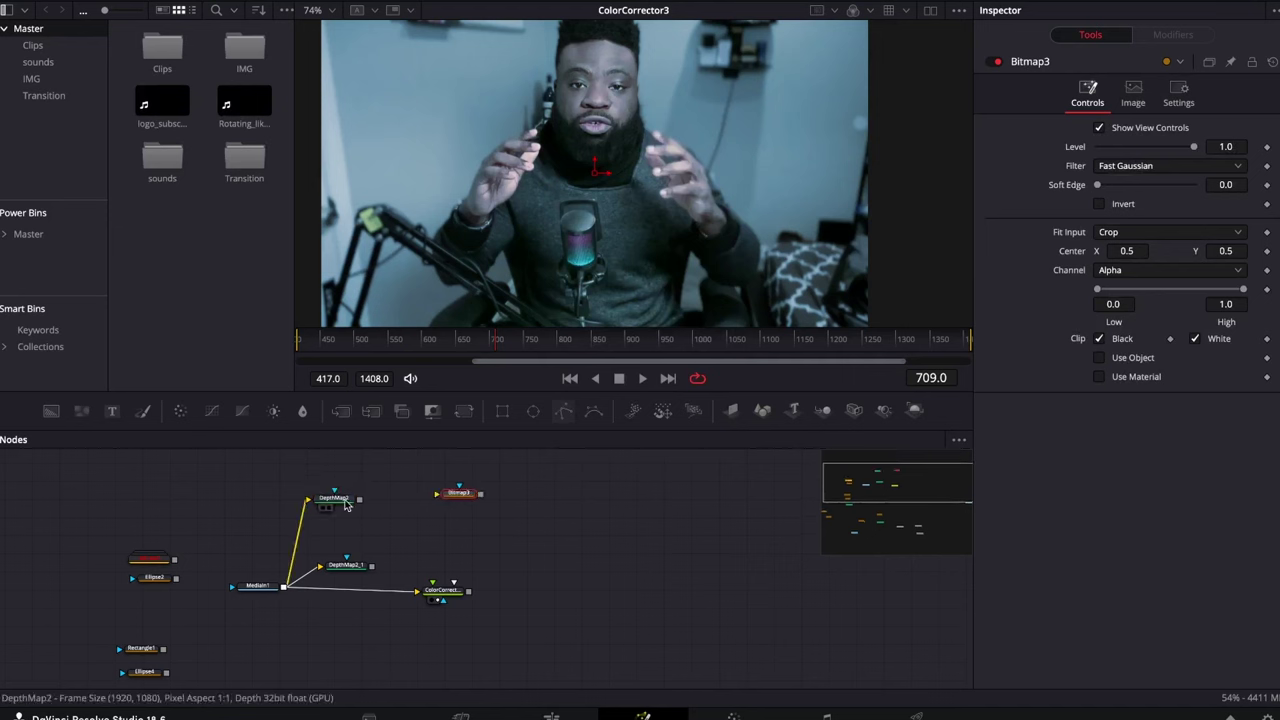
{"action": "left_click_drag", "start_coordinate": [357, 503], "coordinate": [445, 500]}
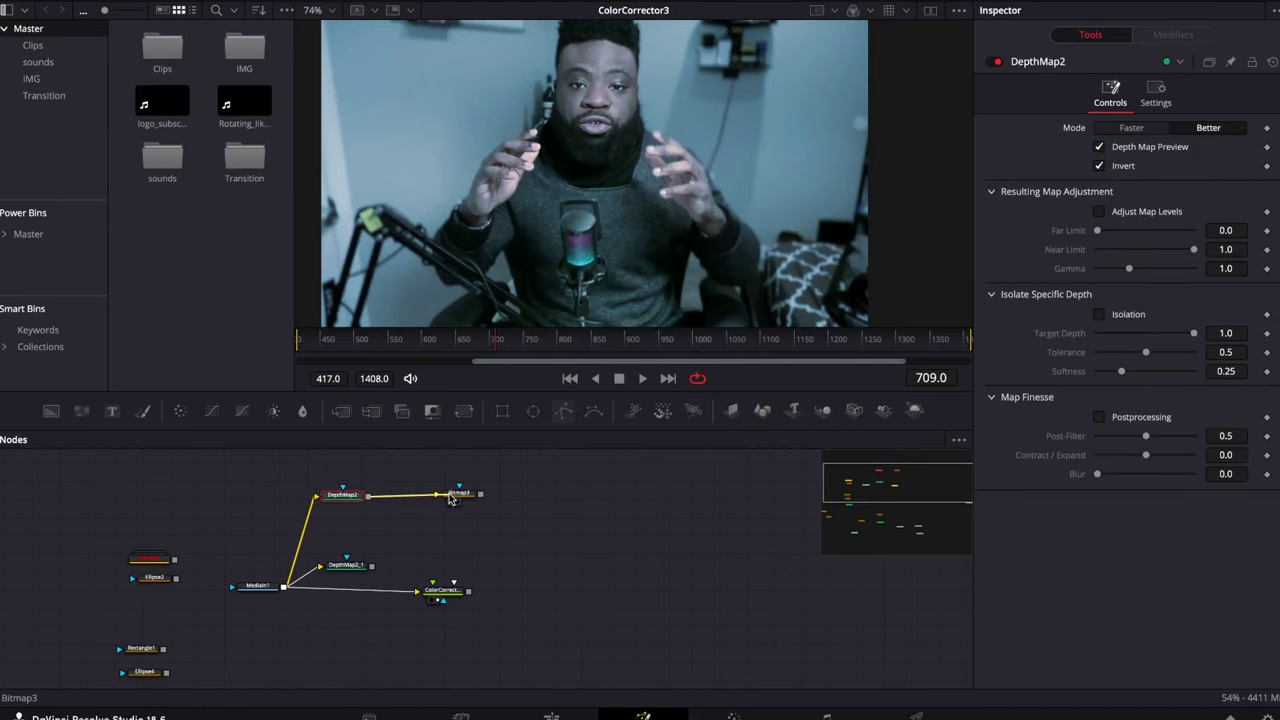
Set the Bitmap node's channel to Luminance
{"action": "left_click", "coordinate": [458, 497]}
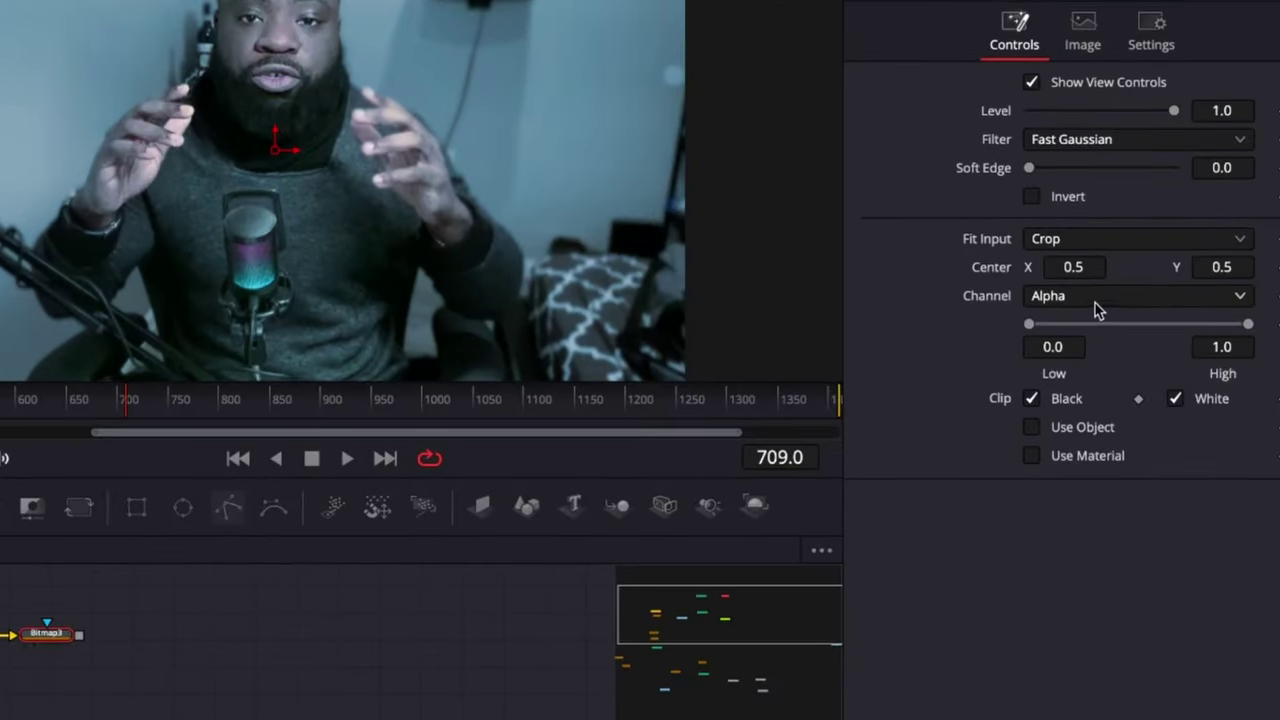
{"action": "left_click", "coordinate": [1095, 300]}
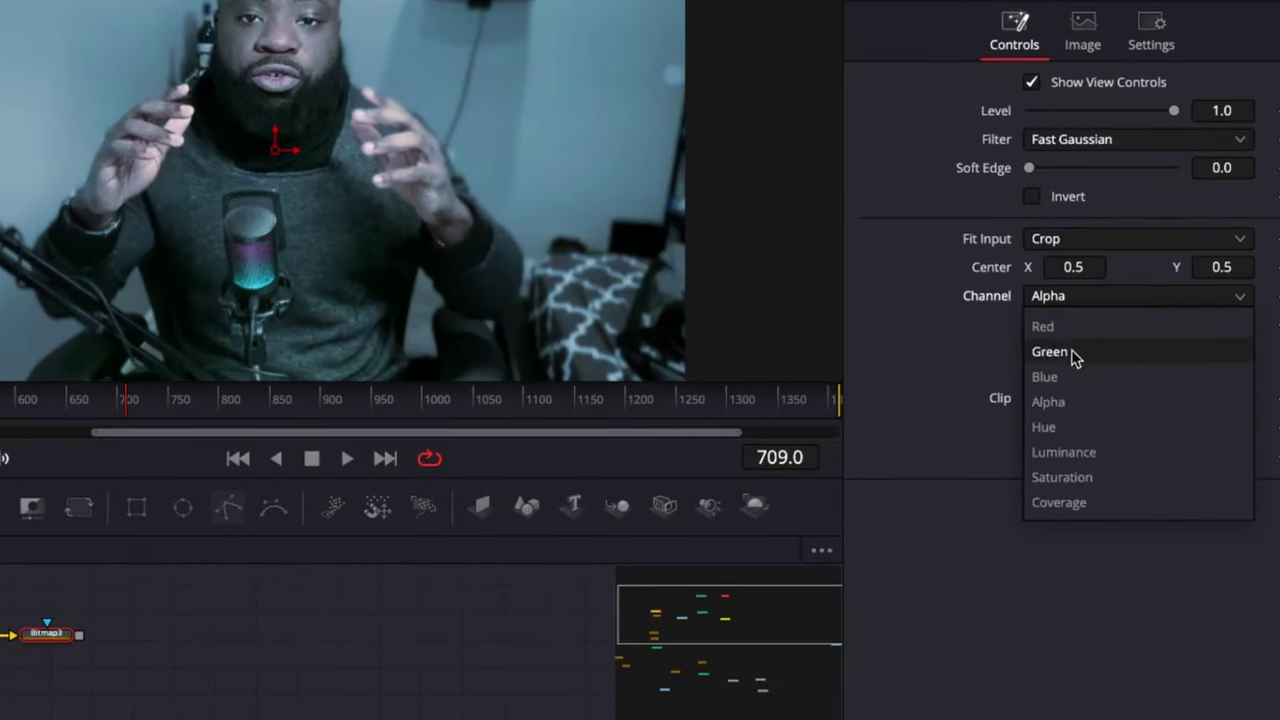
{"action": "left_click", "coordinate": [1102, 450]}
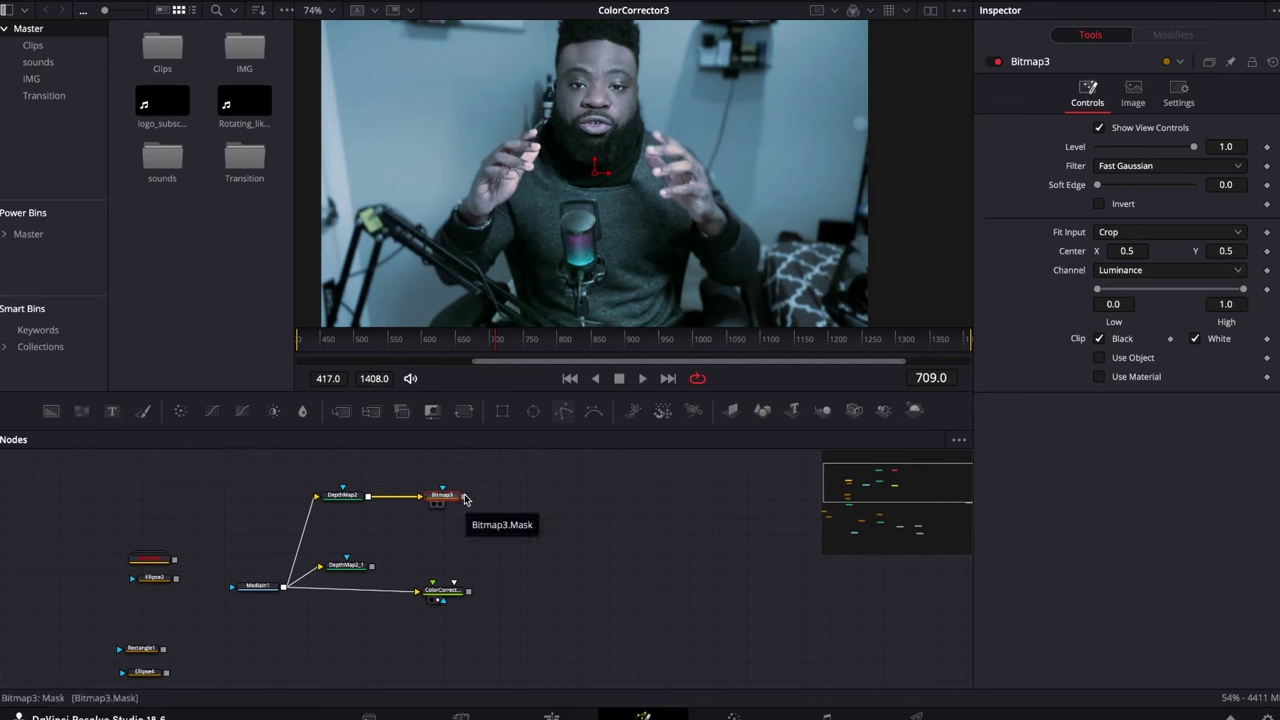
Connect the Bitmap node's output to the Color Corrector as its Effect Mask
{"action": "left_click_drag", "start_coordinate": [464, 497], "coordinate": [438, 590]}
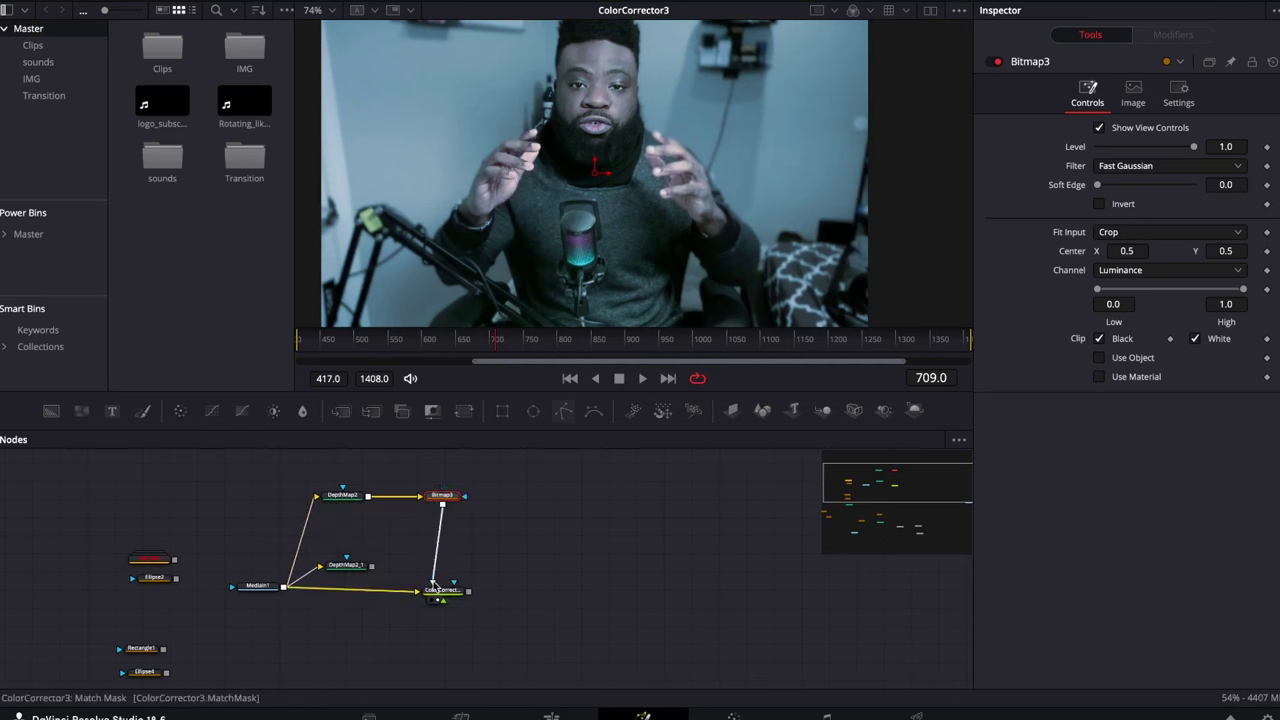
{"action": "right_click", "coordinate": [448, 593]}
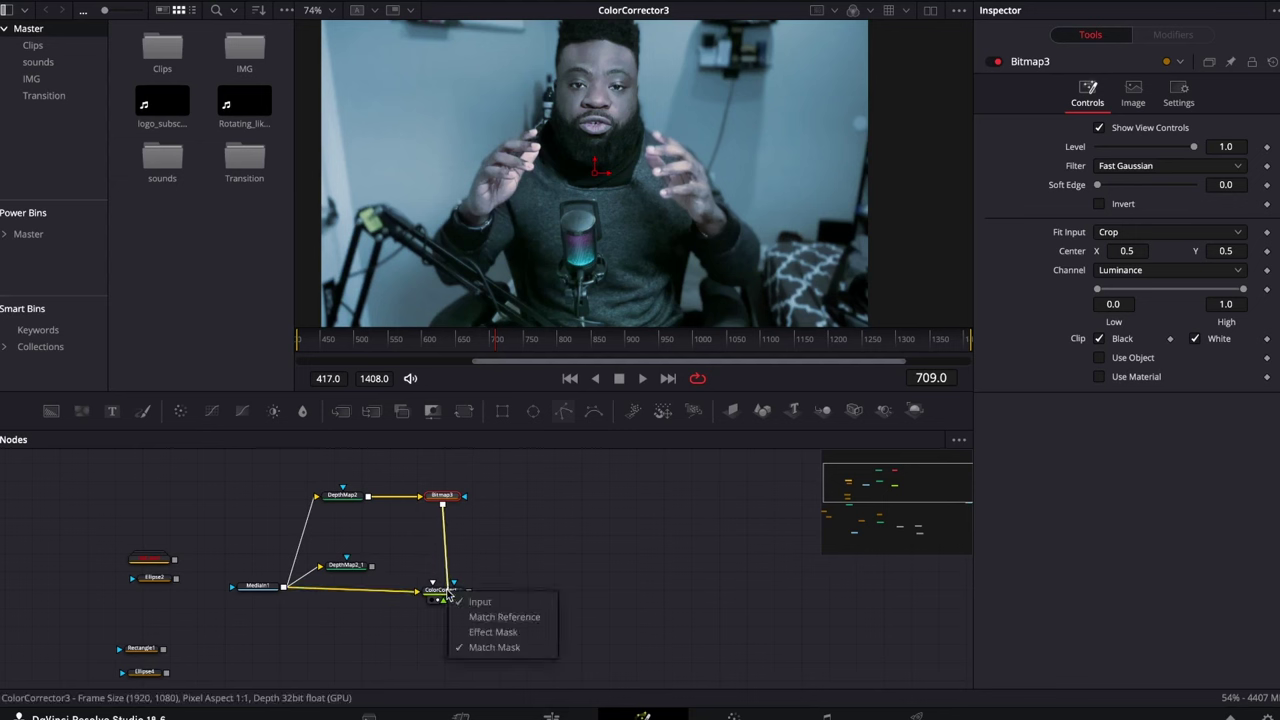
{"action": "left_click", "coordinate": [481, 631]}
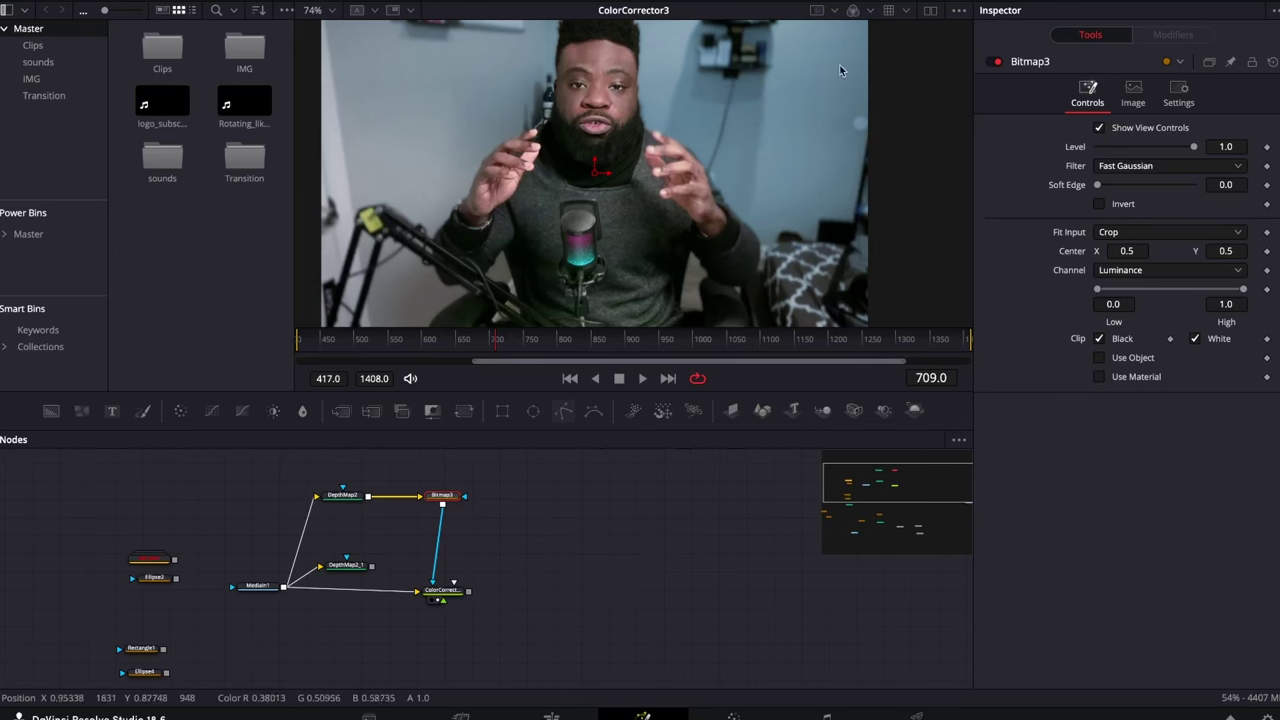
Enable Adjust Map Levels on DepthMap2 and lower its Near Limit to about 0.622
{"action": "left_click", "coordinate": [443, 590]}
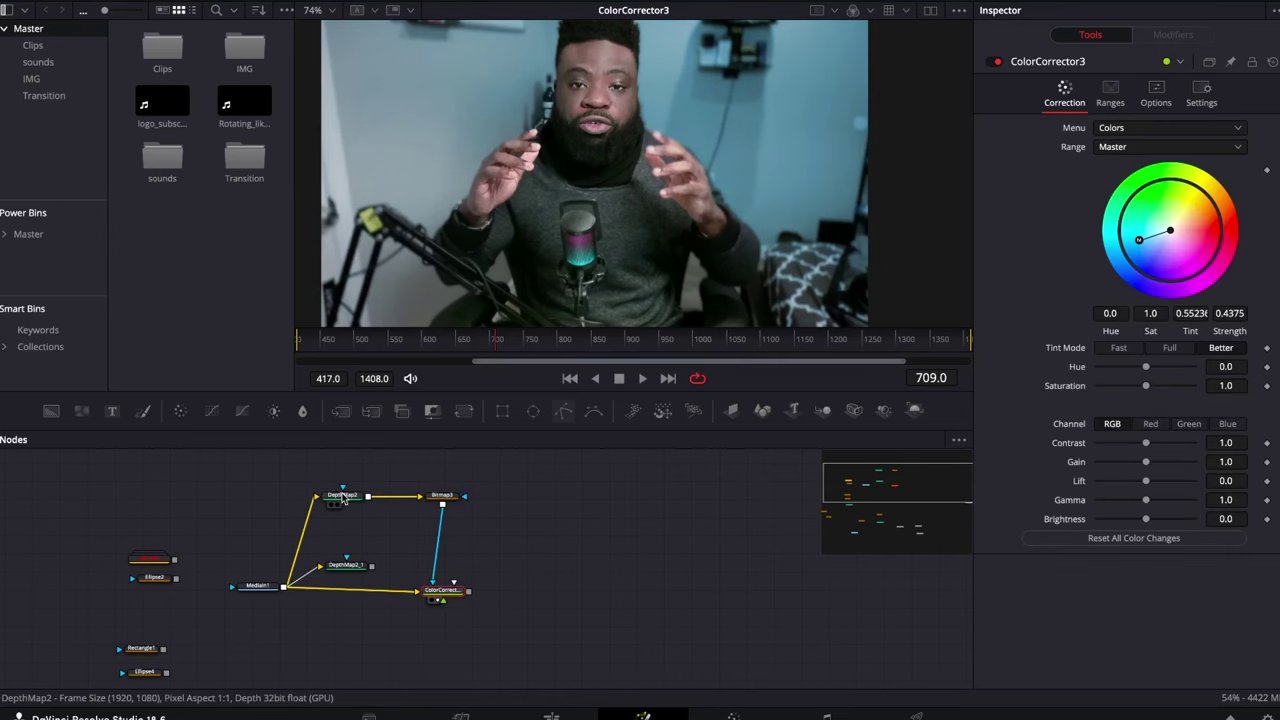
{"action": "left_click", "coordinate": [355, 494]}
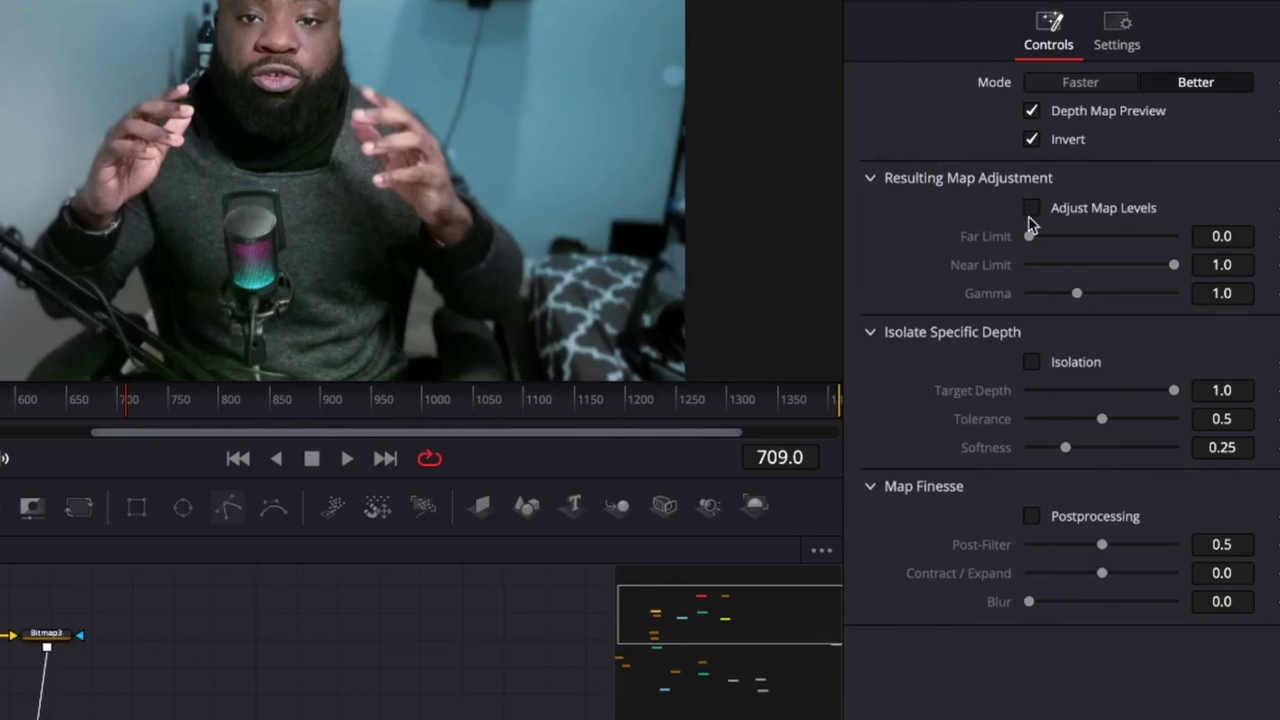
{"action": "left_click", "coordinate": [1033, 209]}
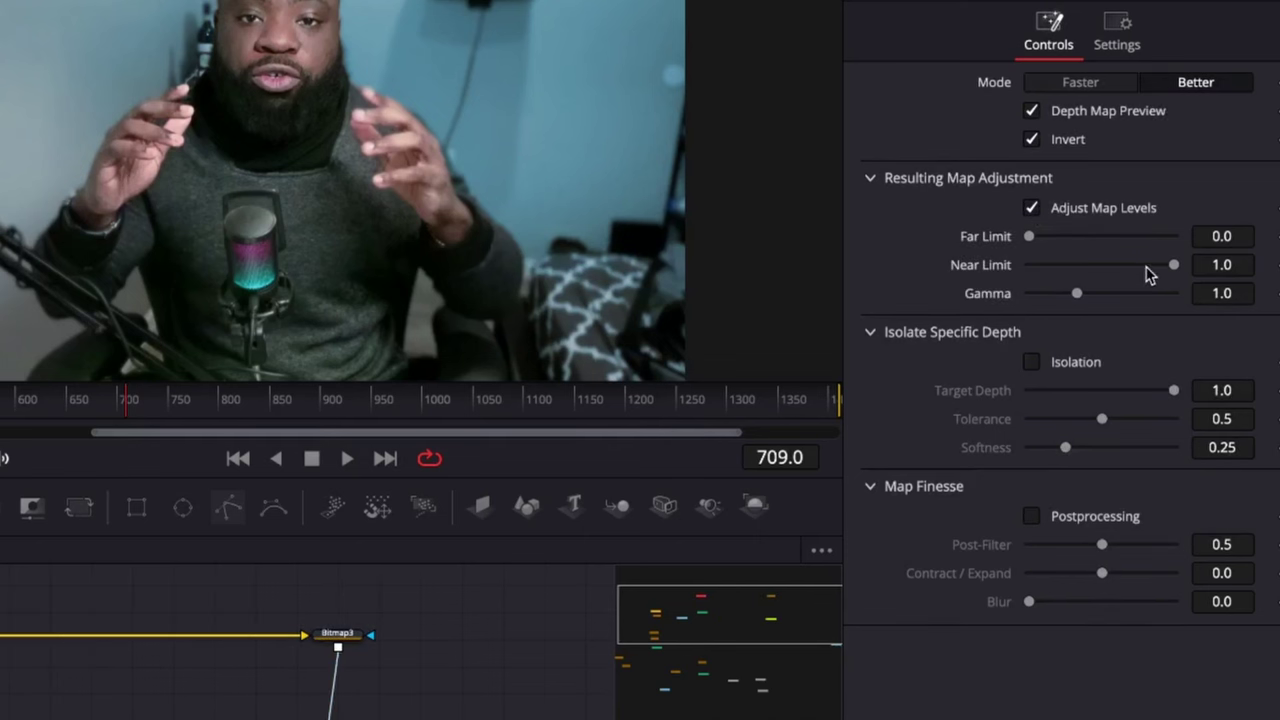
{"action": "left_click_drag", "start_coordinate": [1173, 266], "coordinate": [1117, 281]}
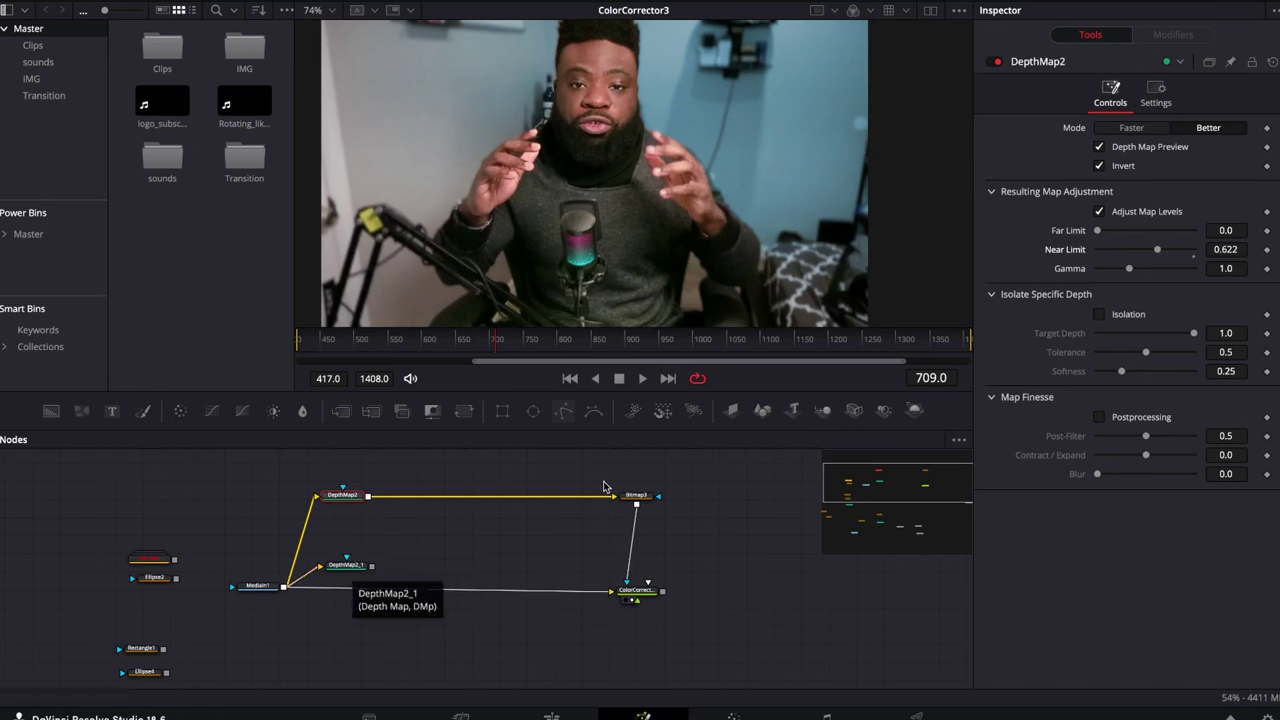
Move DepthMap2_1 closer to DepthMap2 and insert a second Color Corrector between MediaIn1 and the tinted Color Corrector
{"action": "left_click_drag", "start_coordinate": [350, 568], "coordinate": [357, 541]}
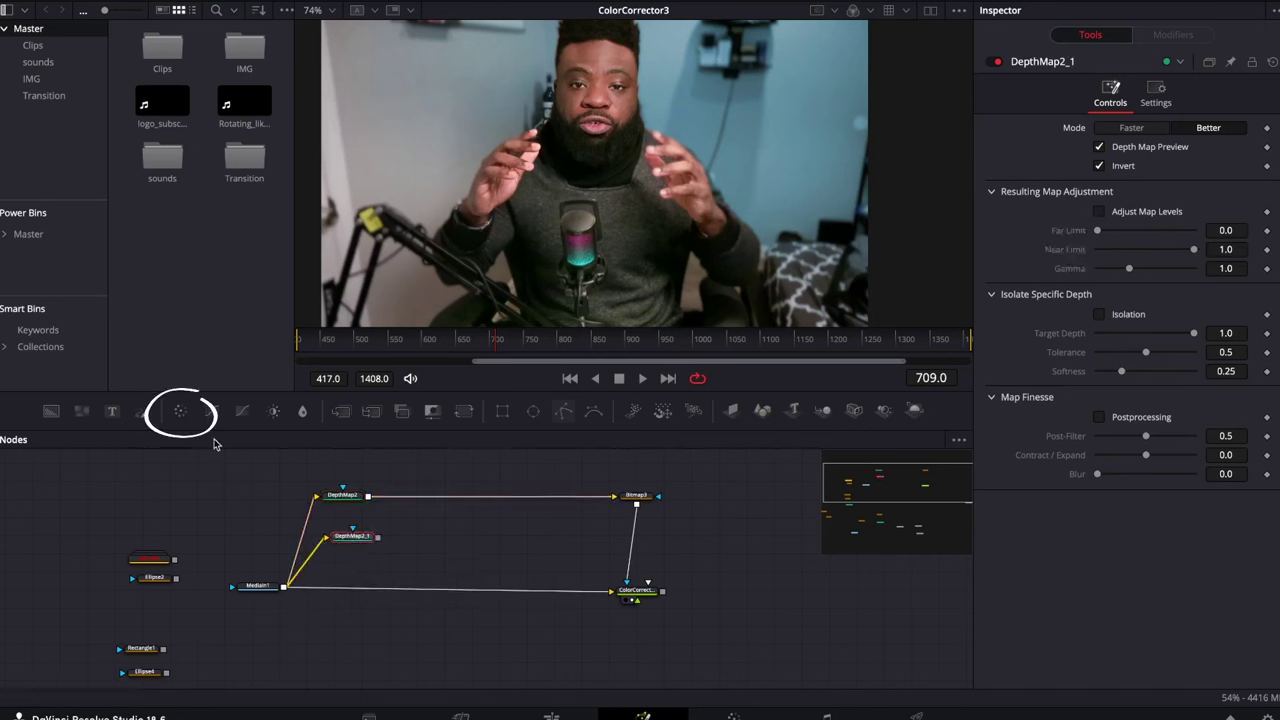
{"action": "left_click_drag", "start_coordinate": [200, 431], "coordinate": [408, 596]}
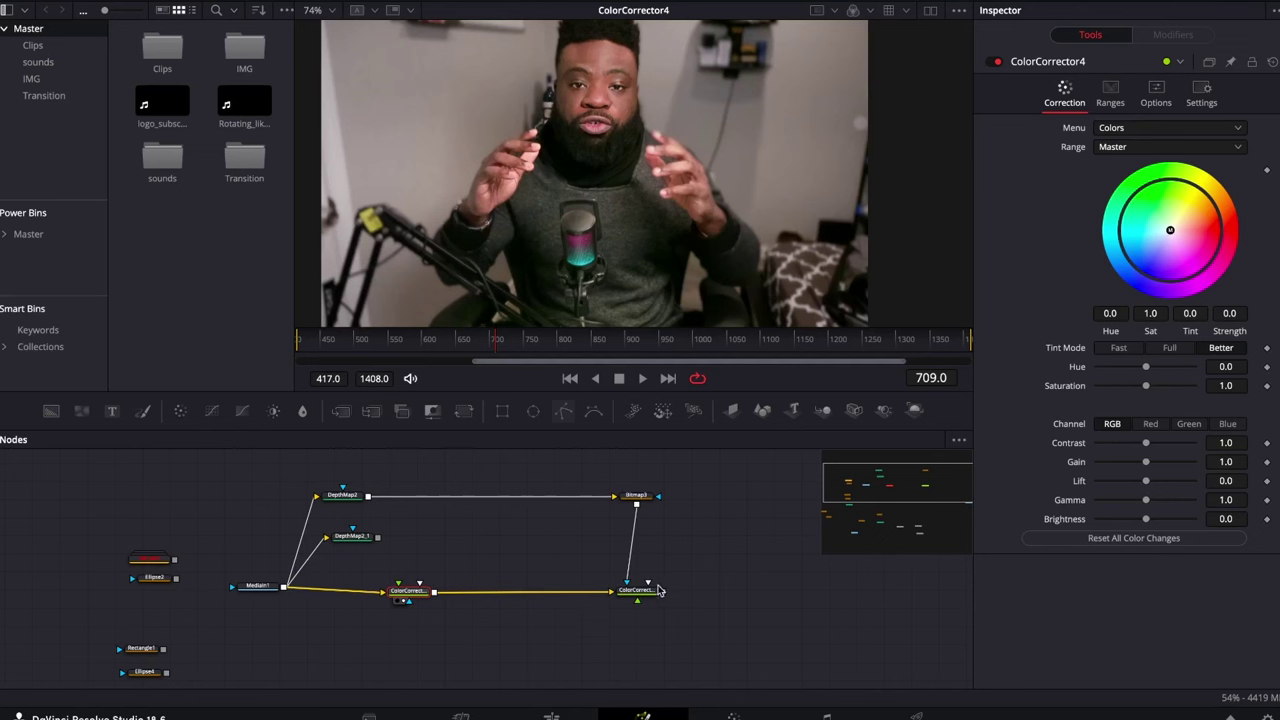
Tint ColorCorrector4 toward red with a strength of about 0.30
{"action": "left_click_drag", "start_coordinate": [408, 591], "coordinate": [404, 588]}
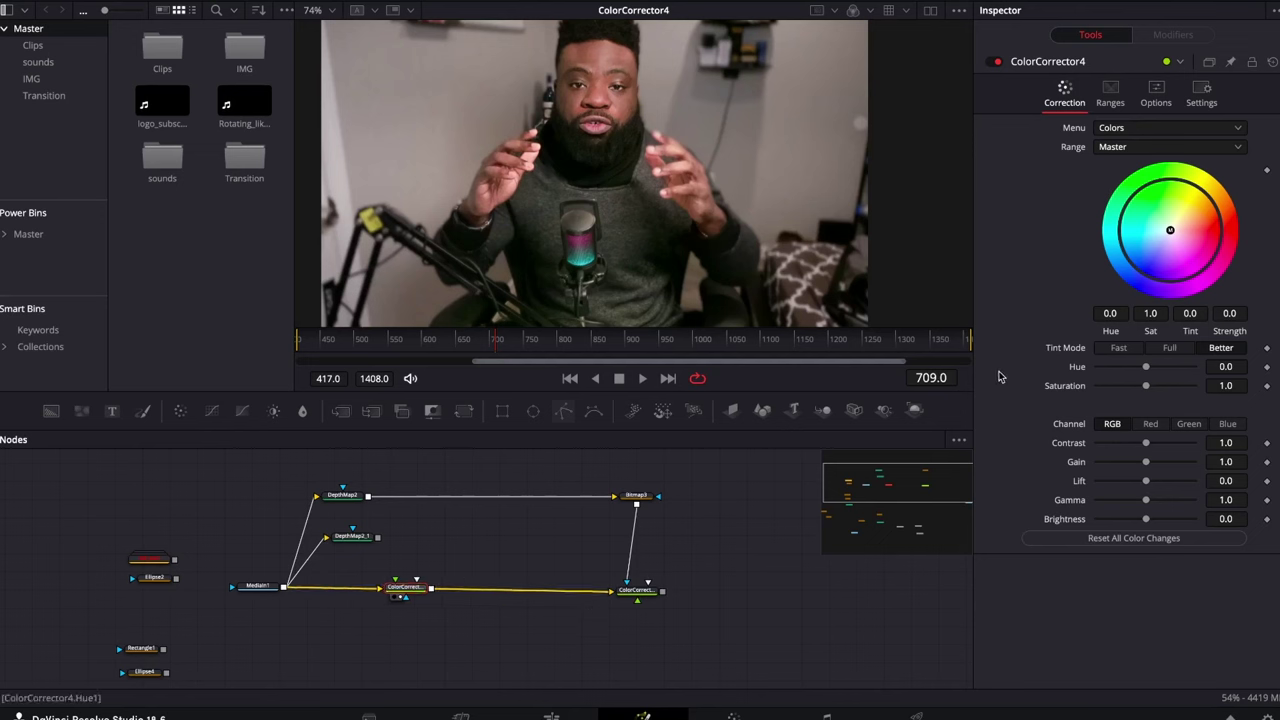
{"action": "left_click_drag", "start_coordinate": [1171, 232], "coordinate": [1197, 231]}
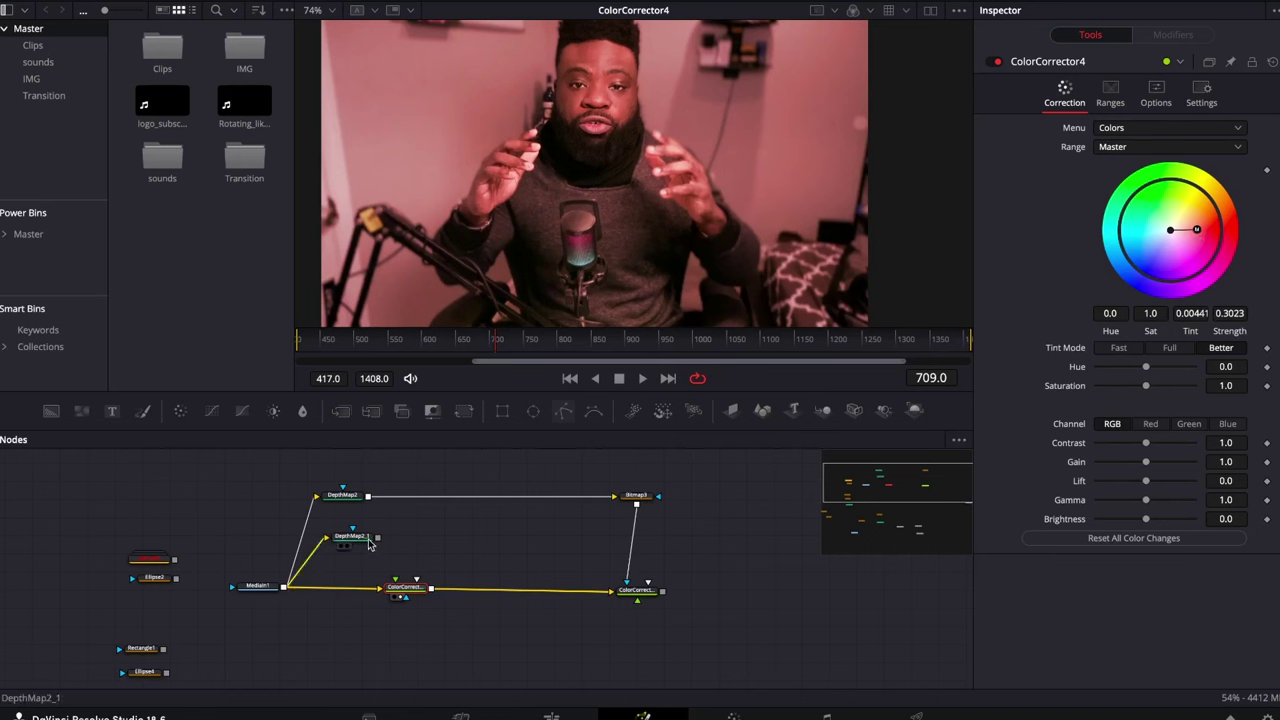
Duplicate Bitmap3 beside DepthMap2_1 and connect DepthMap2_1 through the copy to ColorCorrector4 as its Effect Mask
{"action": "left_click", "coordinate": [640, 498]}
{"action": "right_click", "coordinate": [638, 499]}
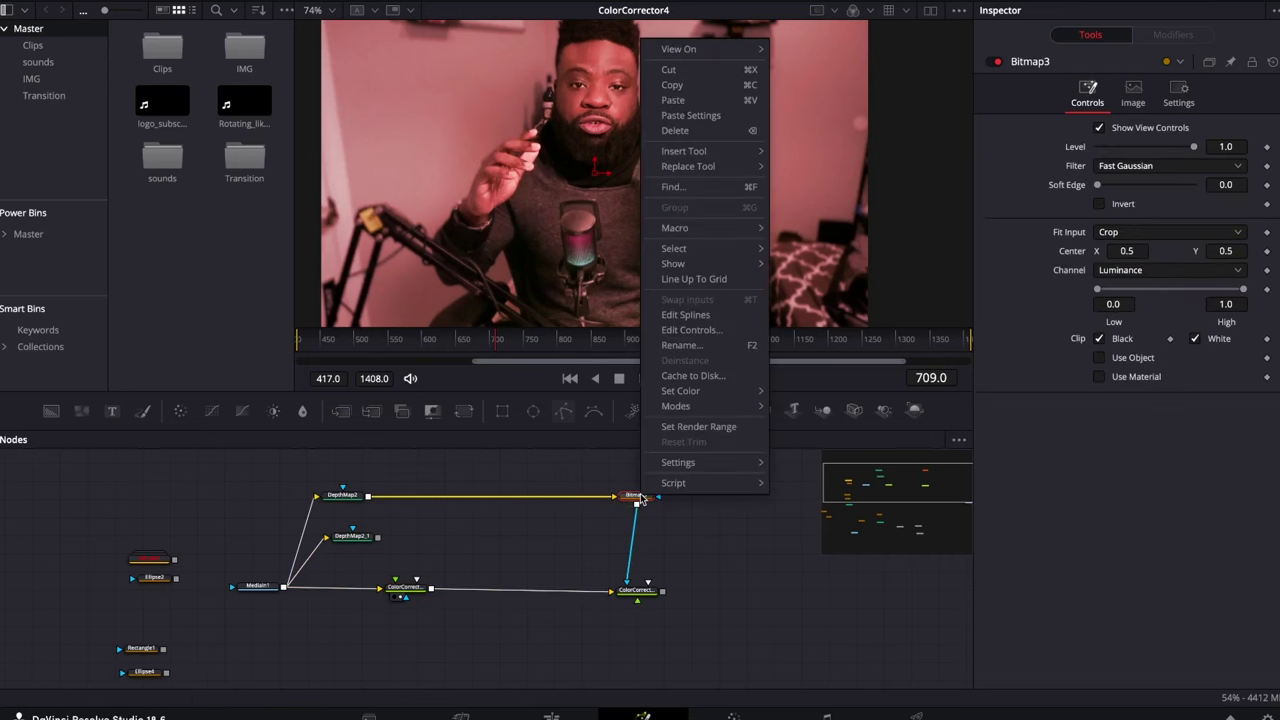
{"action": "left_click", "coordinate": [680, 85]}
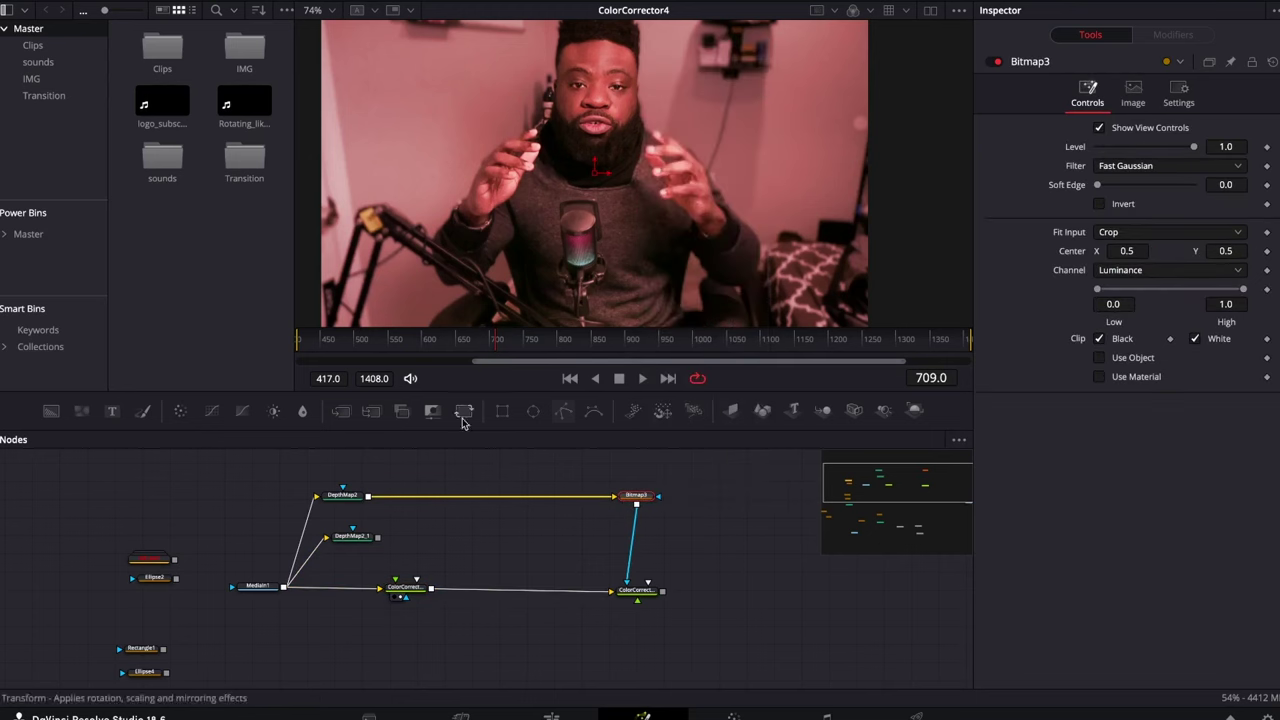
{"action": "right_click", "coordinate": [405, 543]}
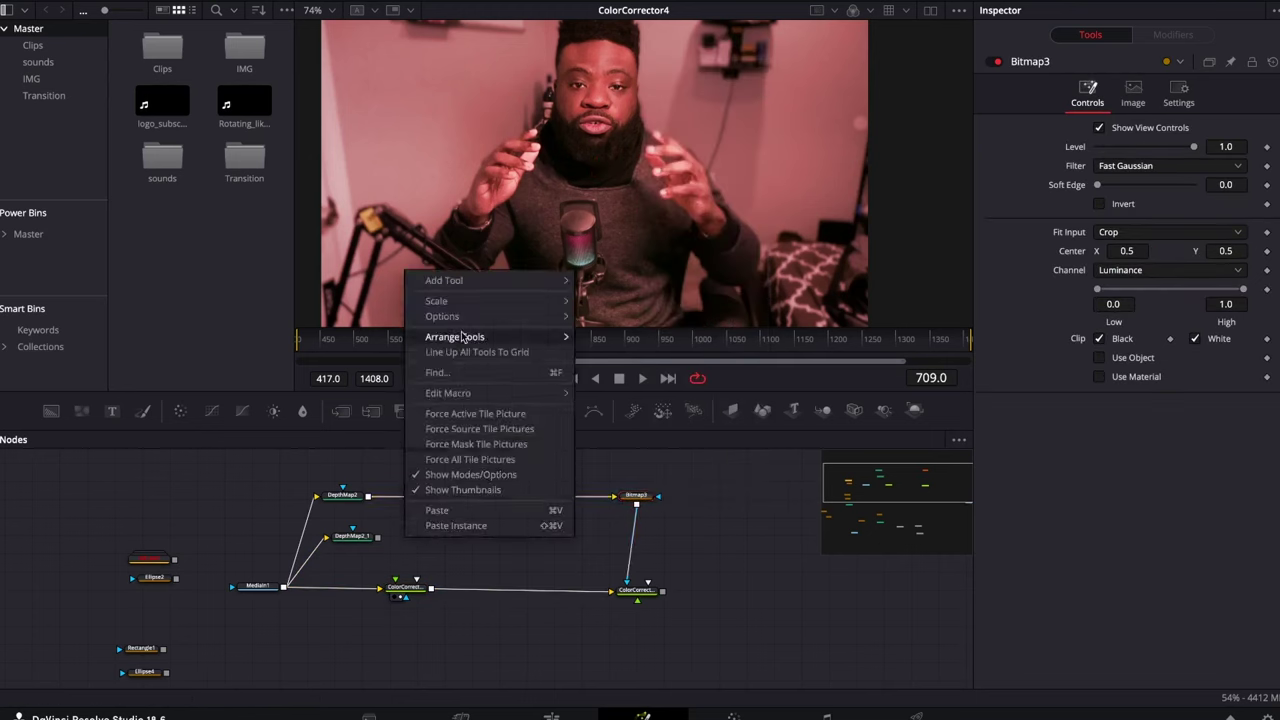
{"action": "left_click", "coordinate": [447, 513]}
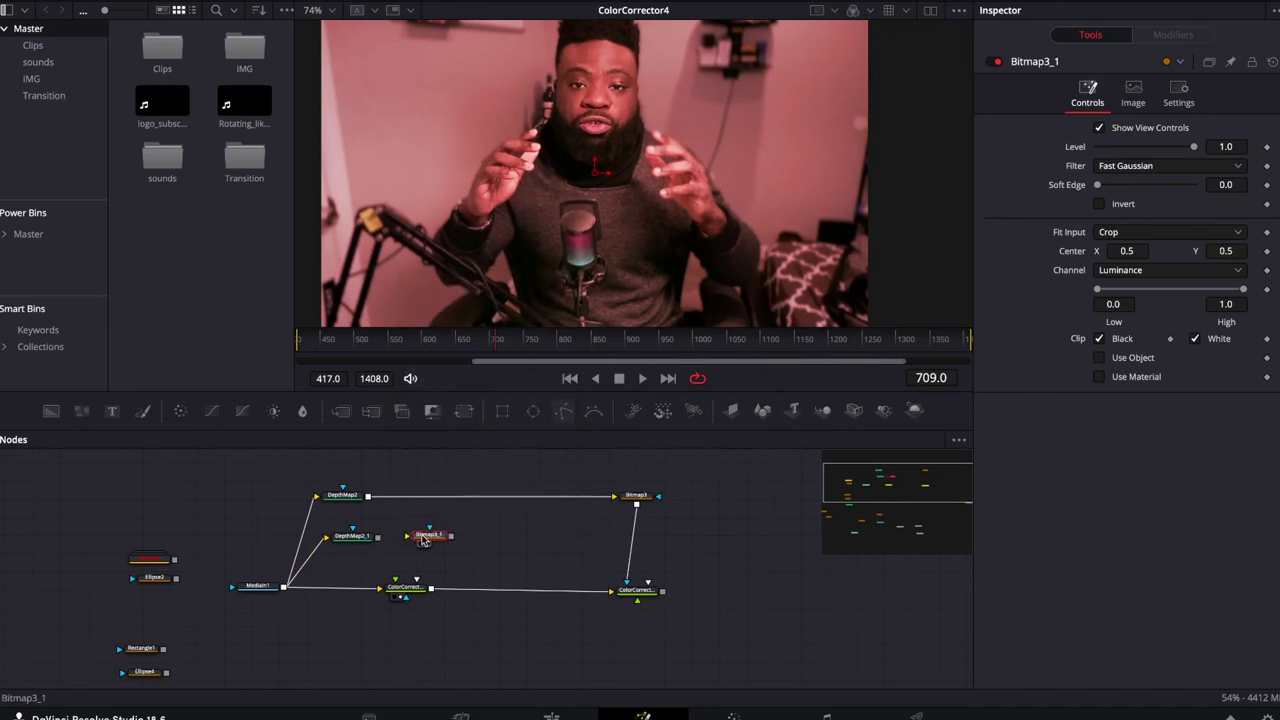
{"action": "left_click_drag", "start_coordinate": [378, 541], "coordinate": [406, 601]}
{"action": "left_click", "coordinate": [355, 539]}
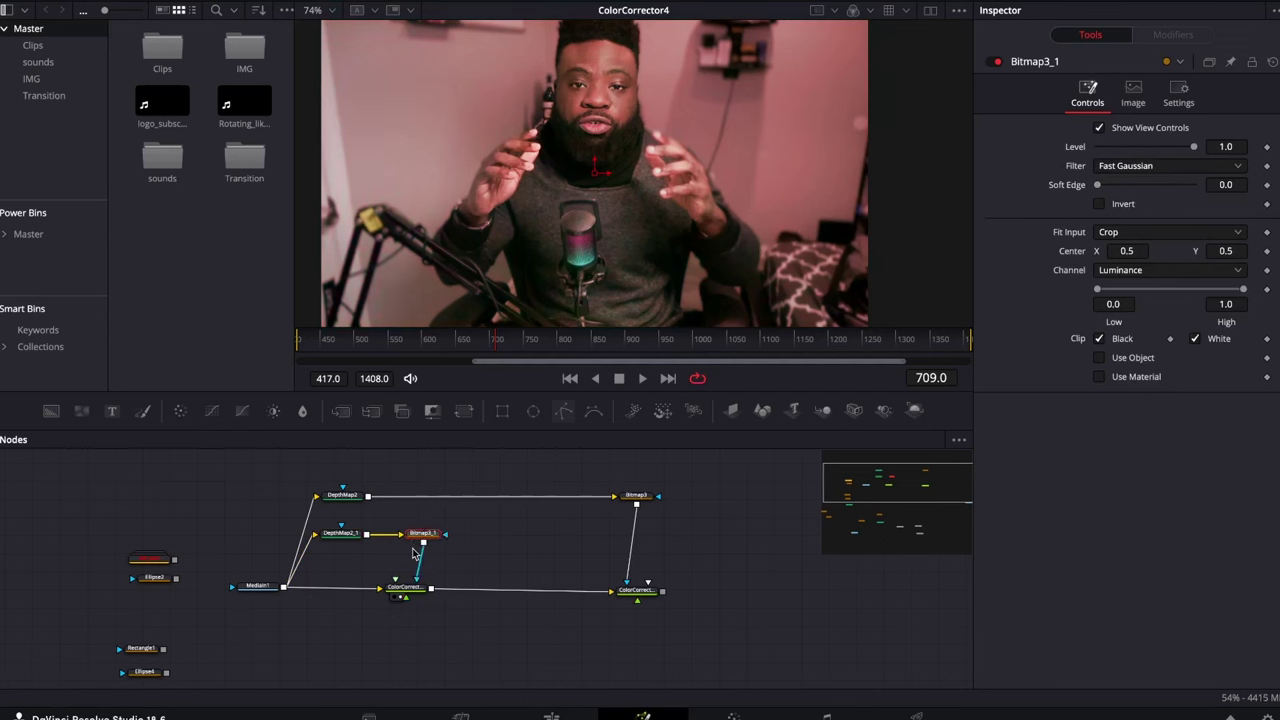
Compare the red tint's masking with Invert off and back on for DepthMap2_1
{"action": "left_click", "coordinate": [348, 540]}
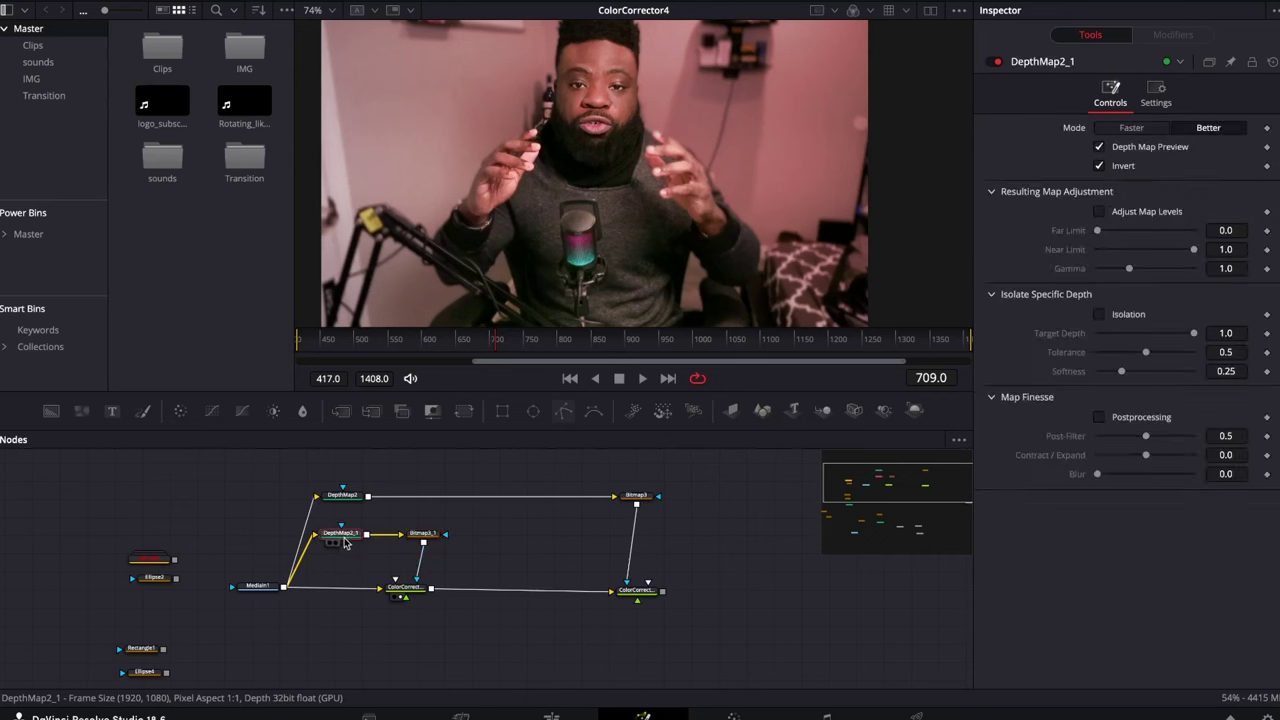
{"action": "left_click", "coordinate": [1100, 167]}
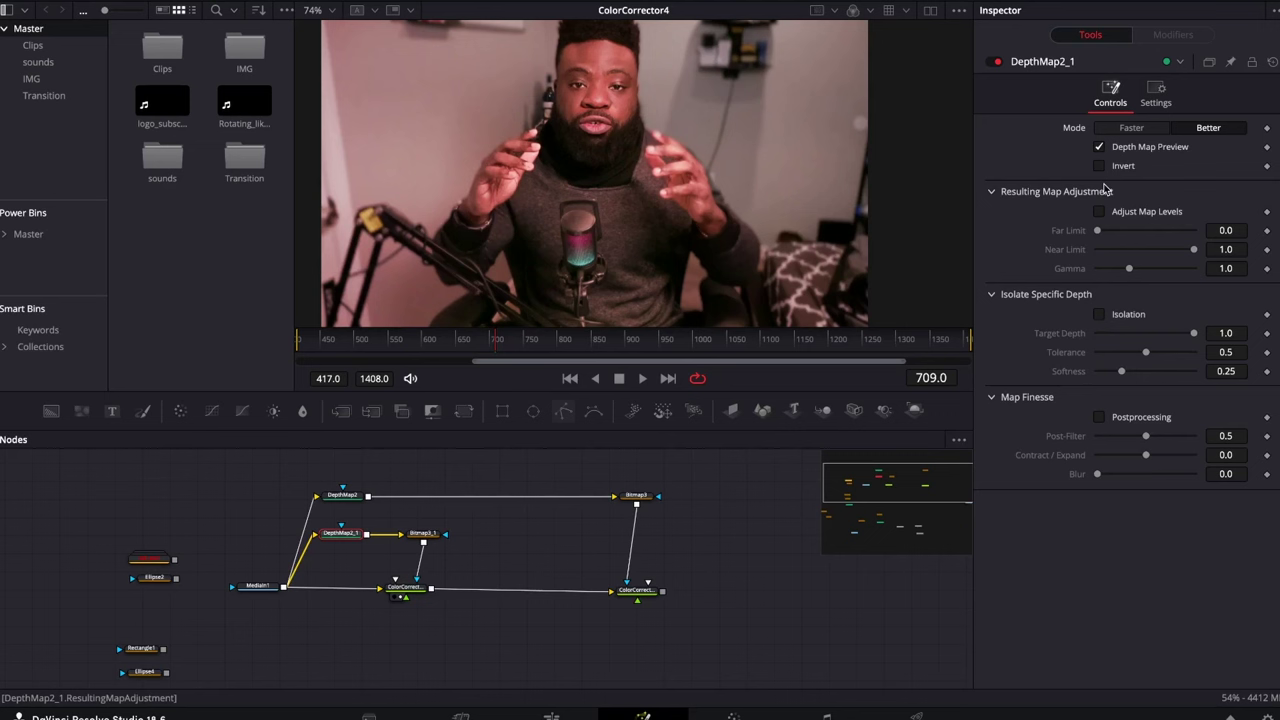
{"action": "left_click", "coordinate": [1099, 166]}
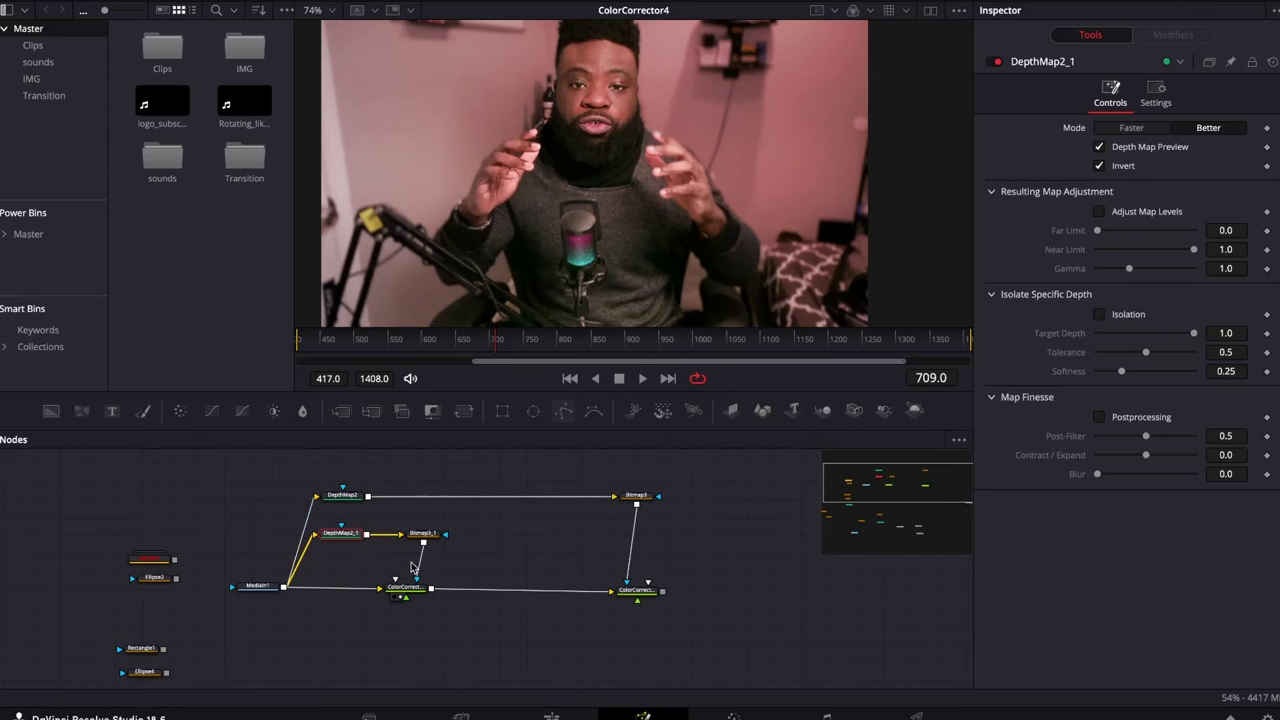
Enable Adjust Map Levels on DepthMap2_1 and raise its Far Limit to about 0.614
{"action": "left_click", "coordinate": [1100, 212]}
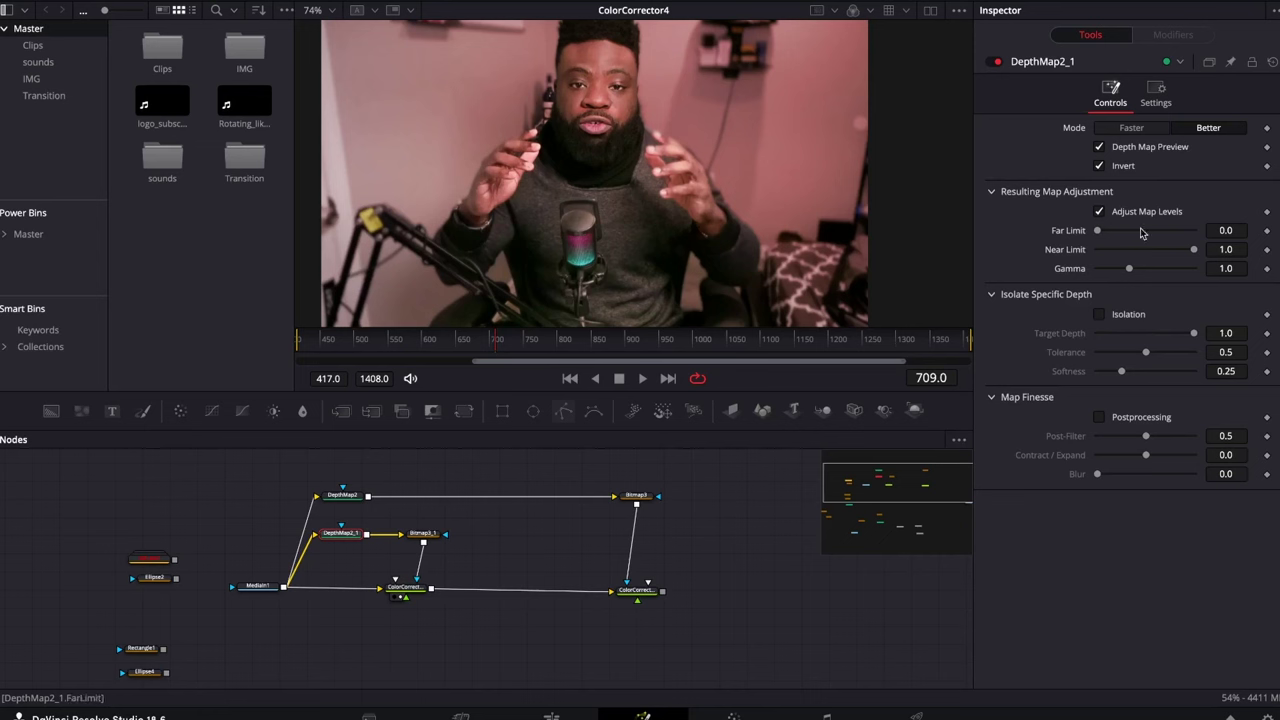
{"action": "left_click_drag", "start_coordinate": [1225, 230], "coordinate": [1237, 230]}
{"action": "left_click_drag", "start_coordinate": [1113, 230], "coordinate": [1158, 234]}
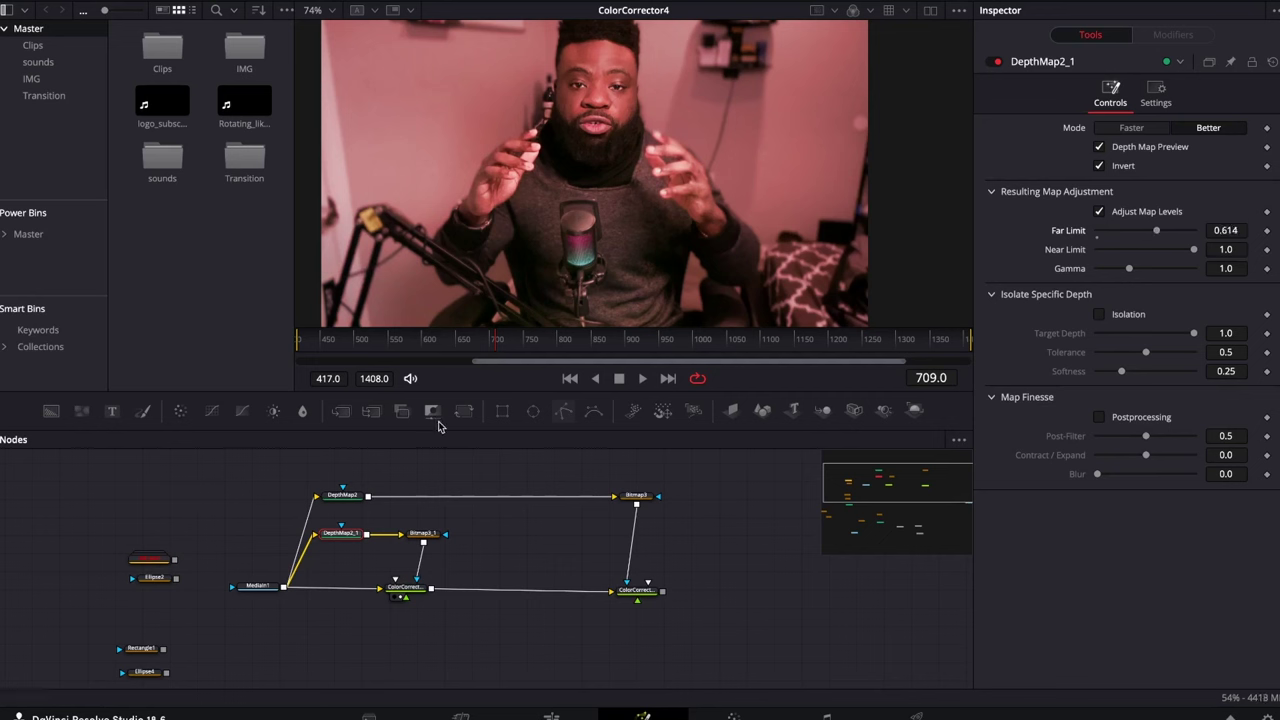
Add a Matte Control node to the graph and push ColorCorrector3's tint further toward blue
{"action": "left_click_drag", "start_coordinate": [433, 416], "coordinate": [228, 487]}
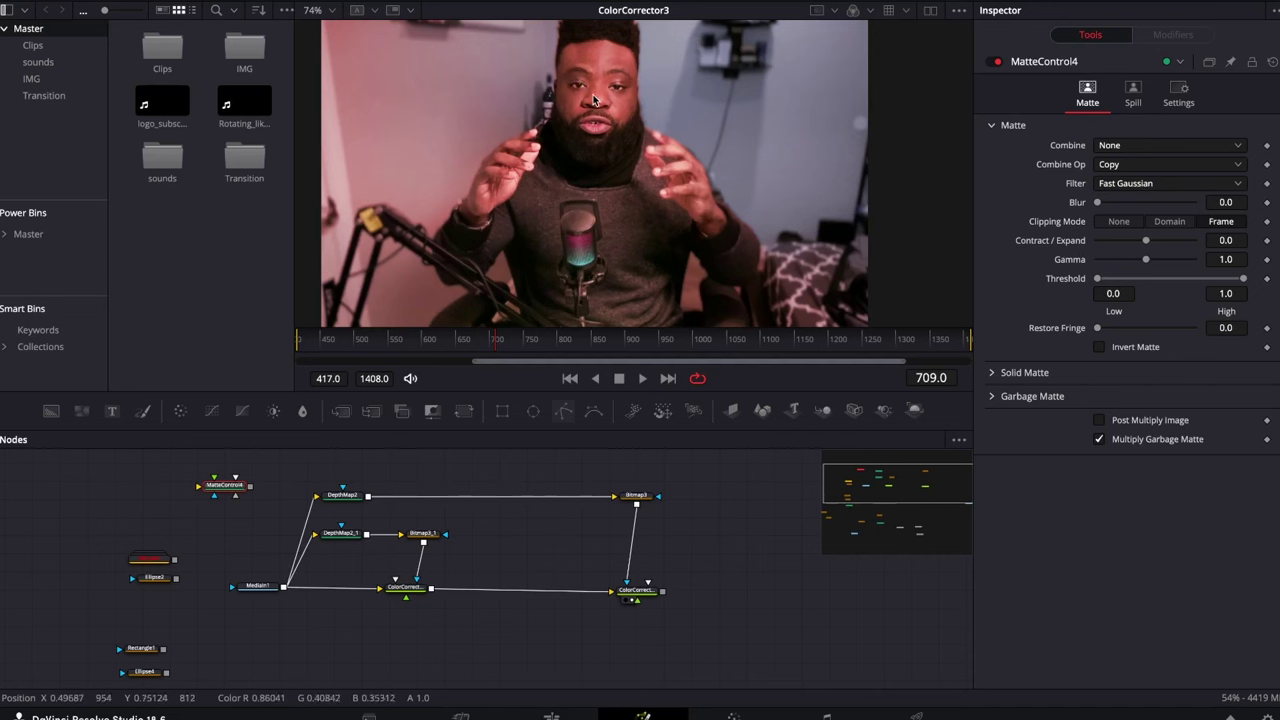
{"action": "left_click", "coordinate": [652, 594]}
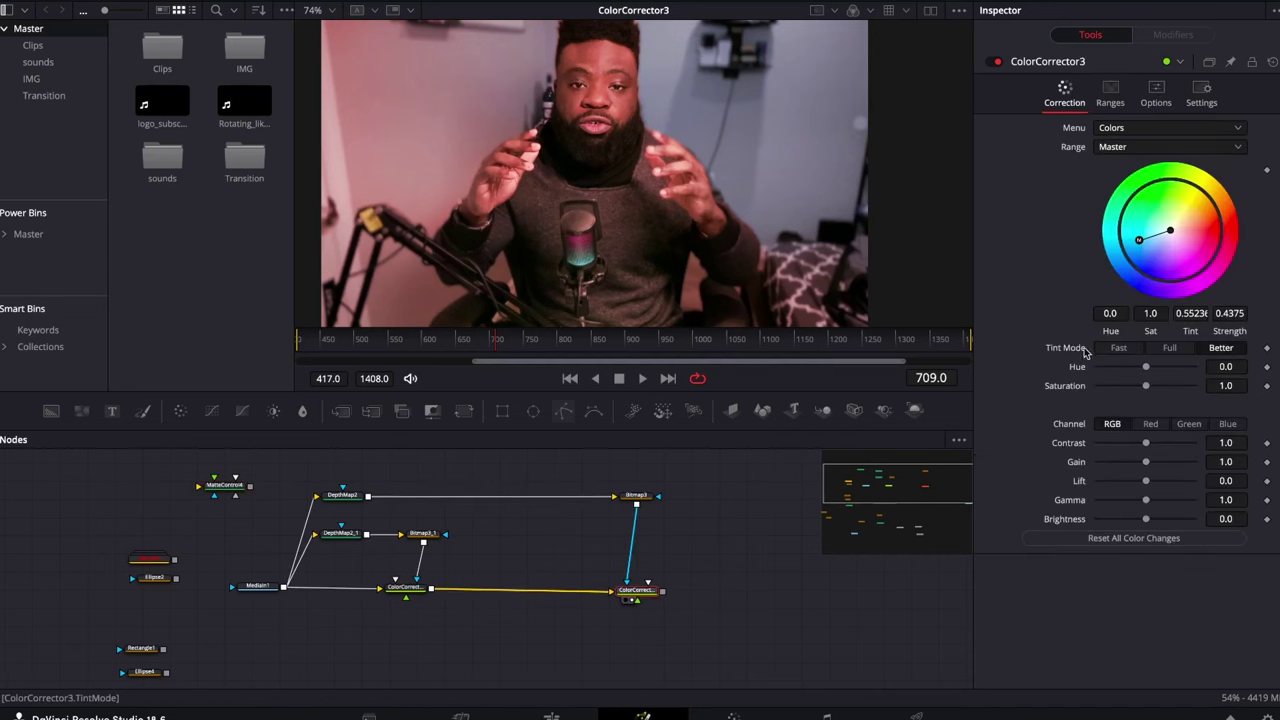
{"action": "left_click_drag", "start_coordinate": [1143, 246], "coordinate": [1133, 244]}
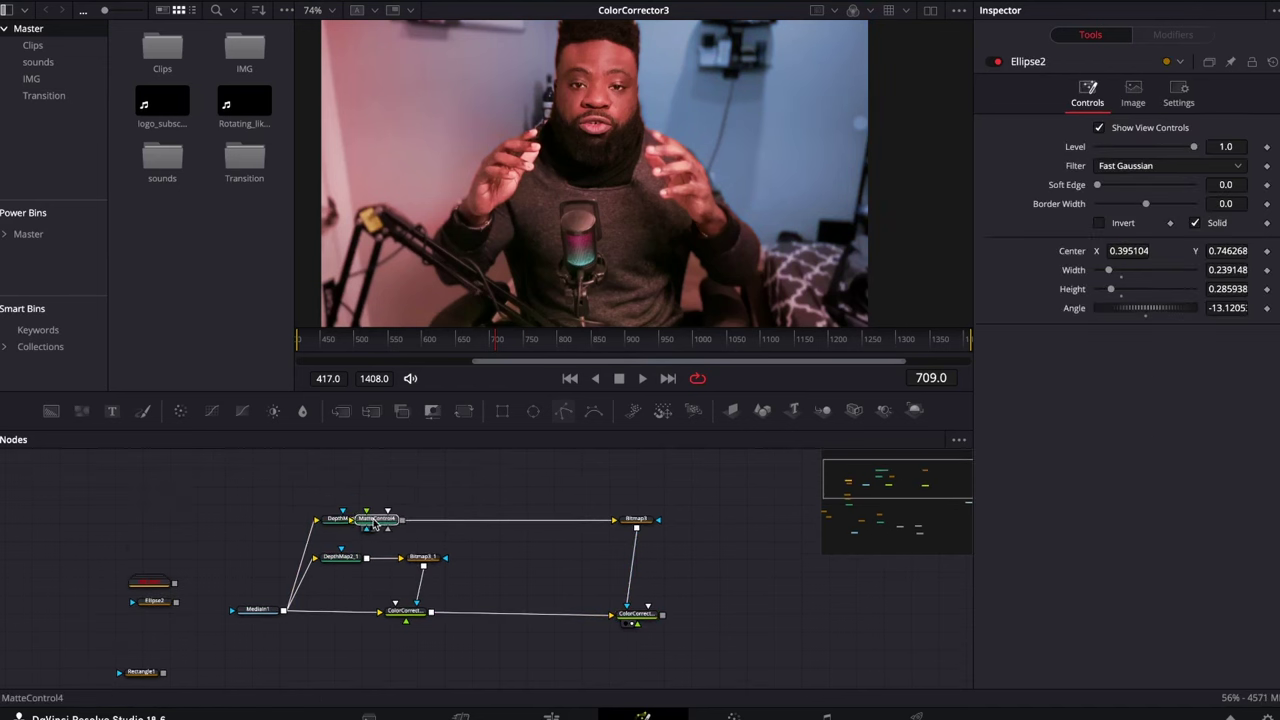
Insert MatteControl4 between Bitmap3_1 and ColorCorrector4, masked by a new Ellipse enlarged over the subject's torso, raised hand and the blue wall
{"action": "left_click", "coordinate": [425, 583]}
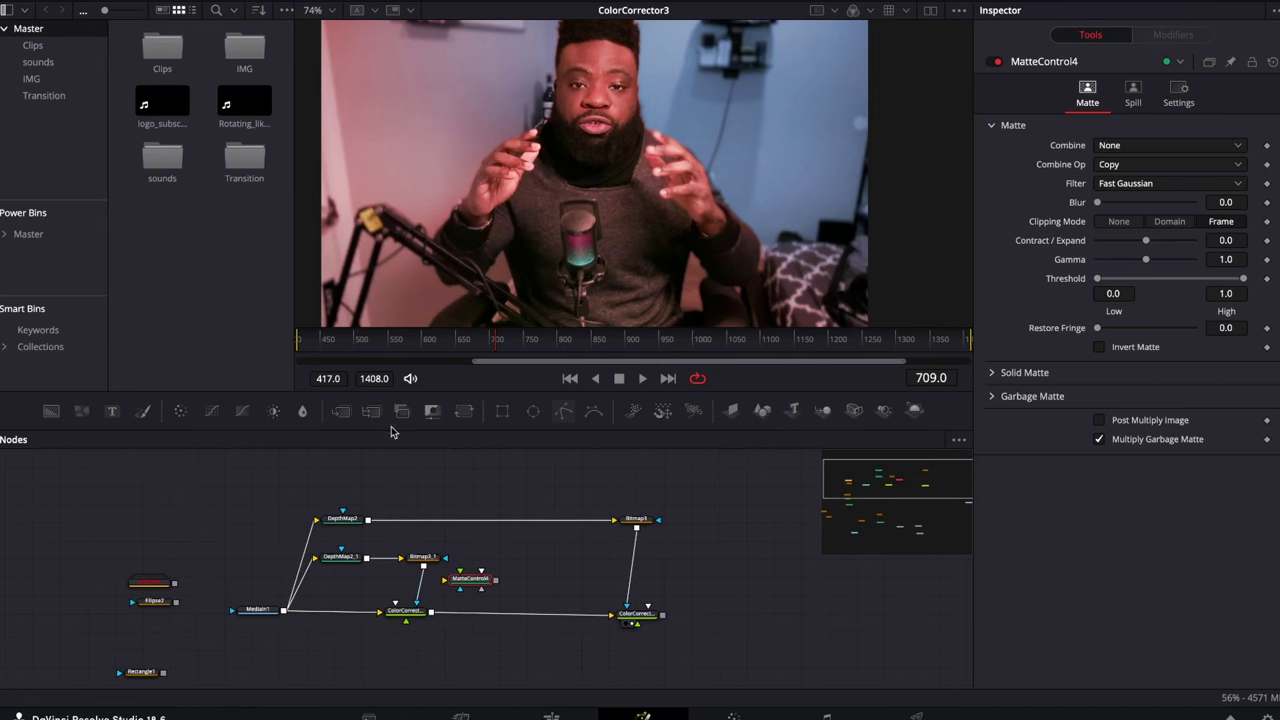
{"action": "left_click_drag", "start_coordinate": [533, 411], "coordinate": [471, 488]}
{"action": "left_click_drag", "start_coordinate": [462, 200], "coordinate": [514, 212]}
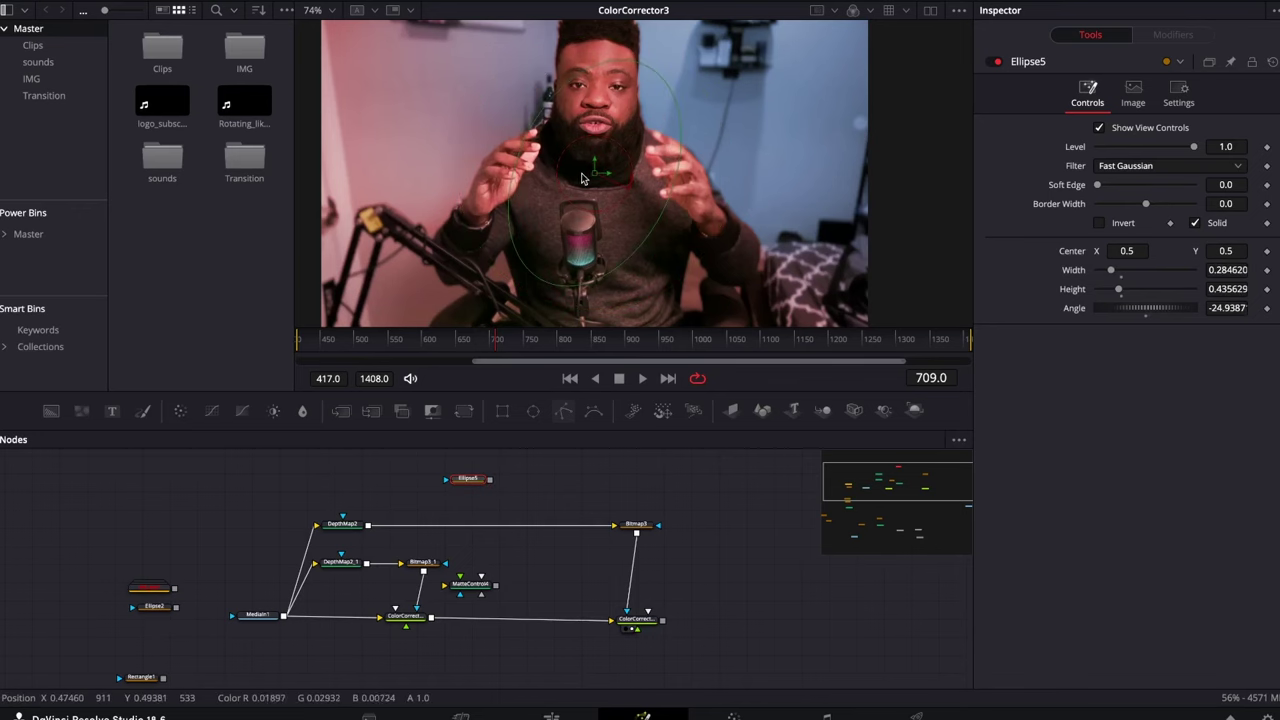
{"action": "left_click_drag", "start_coordinate": [592, 177], "coordinate": [648, 178]}
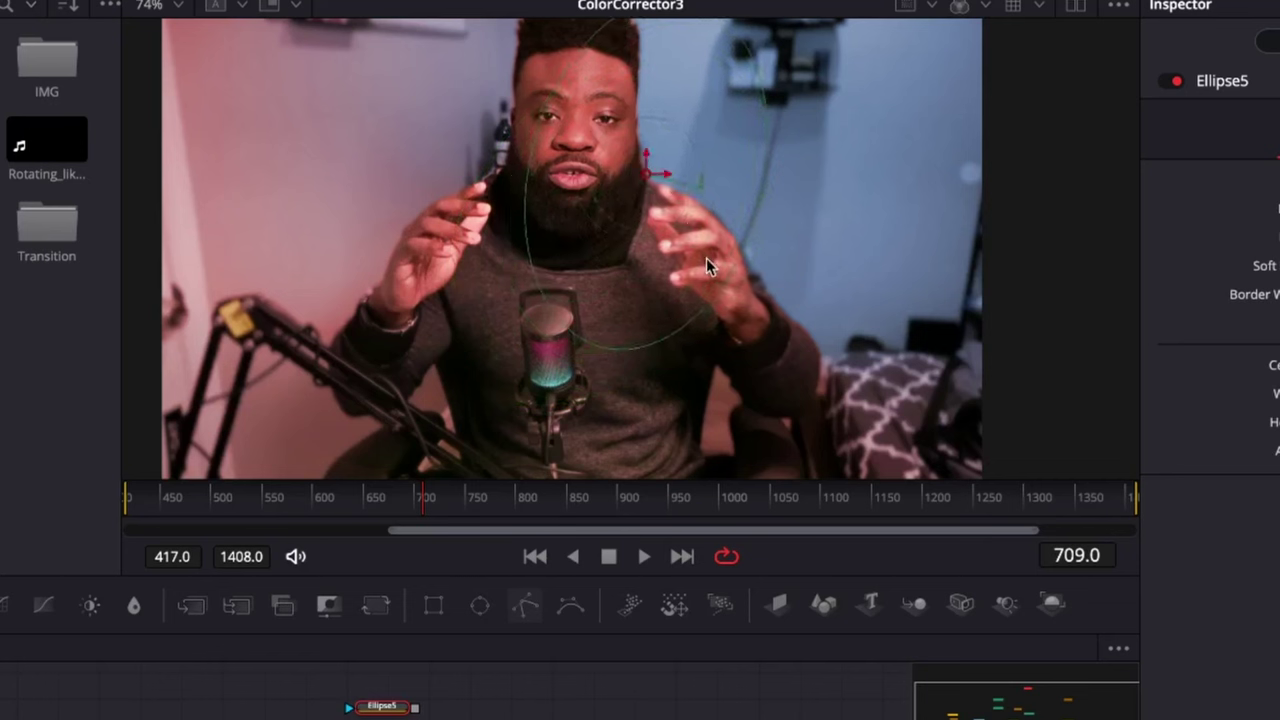
{"action": "left_click_drag", "start_coordinate": [706, 258], "coordinate": [738, 360]}
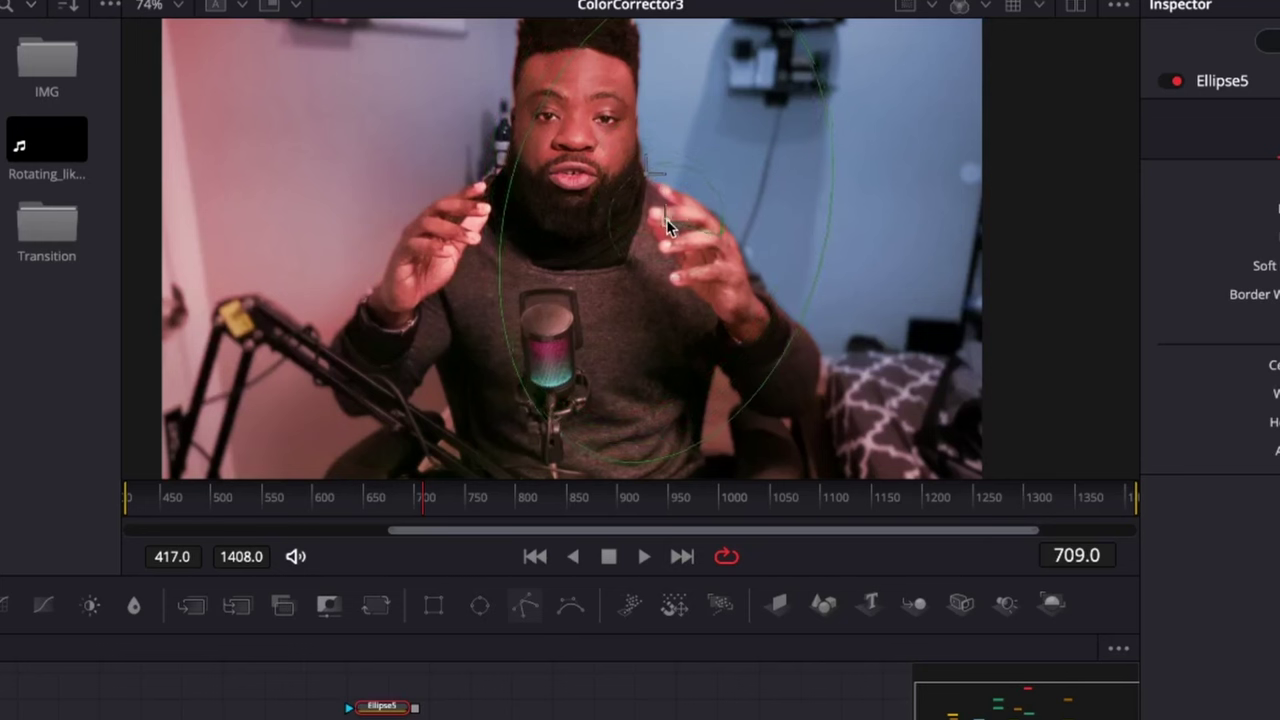
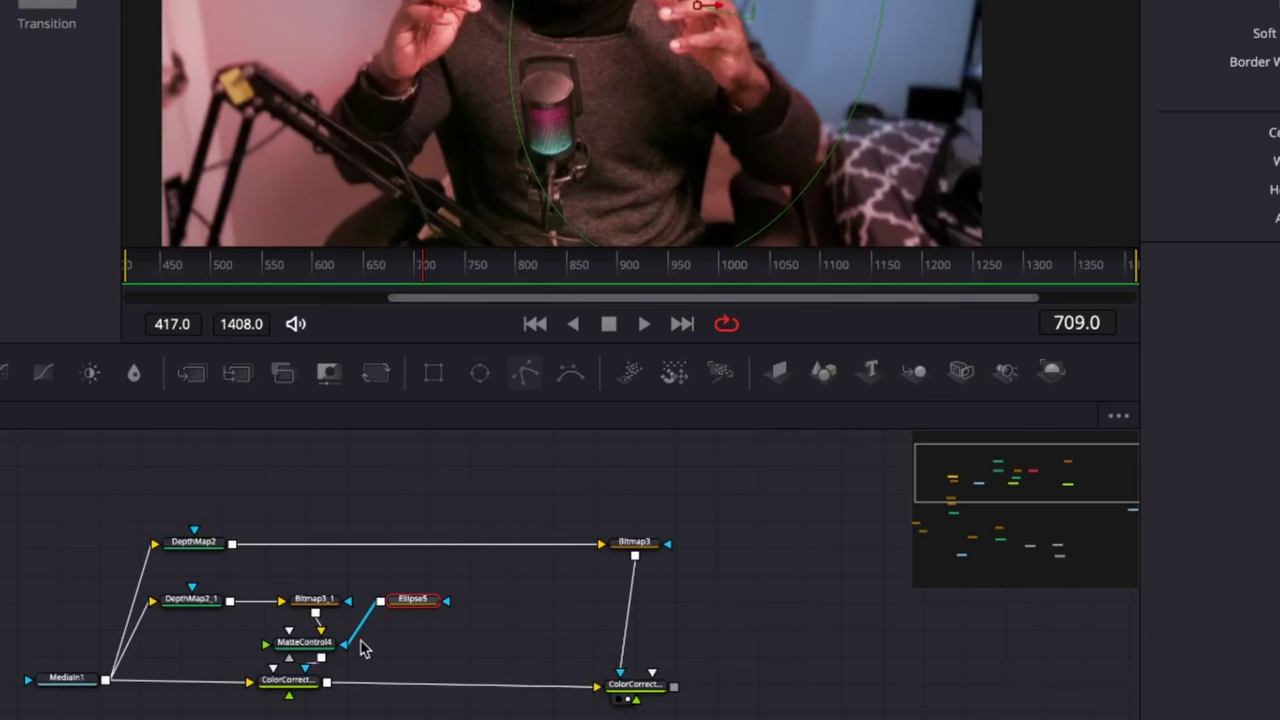
Set MatteControl4's Clipping Mode to Domain and raise its low Threshold to about 0.844
{"action": "left_click", "coordinate": [325, 644]}
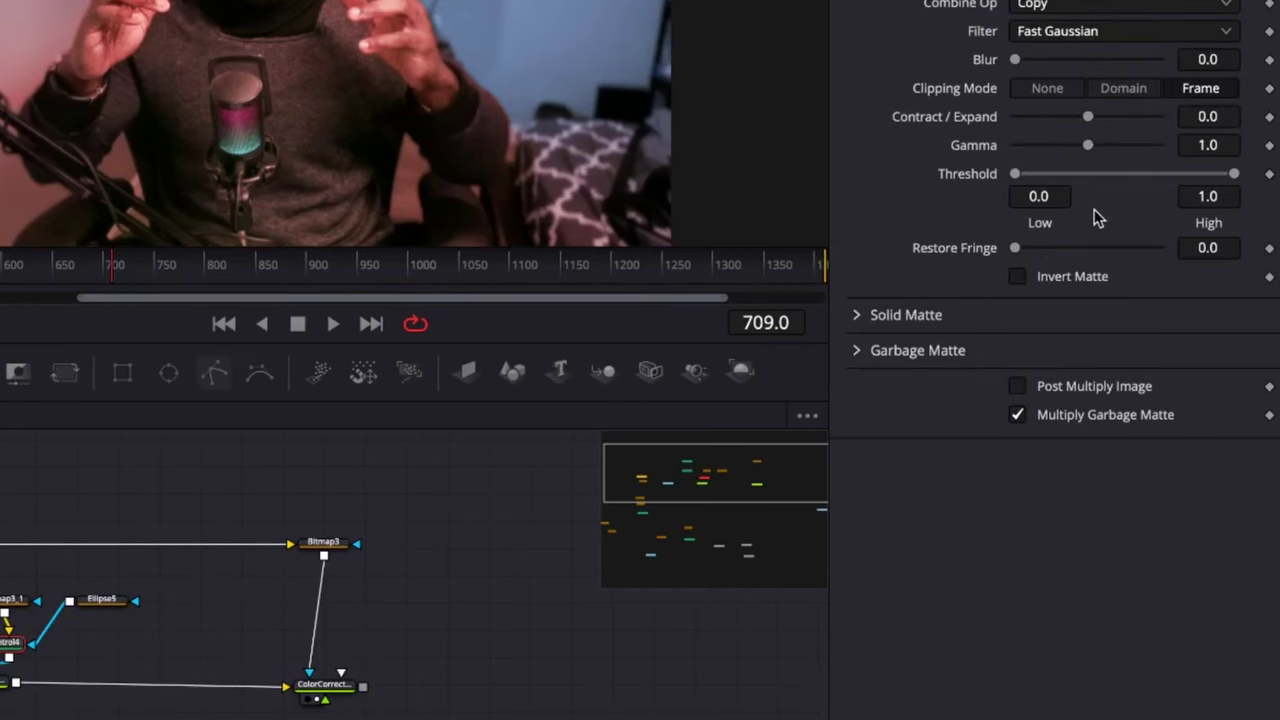
{"action": "left_click_drag", "start_coordinate": [1029, 196], "coordinate": [1106, 182]}
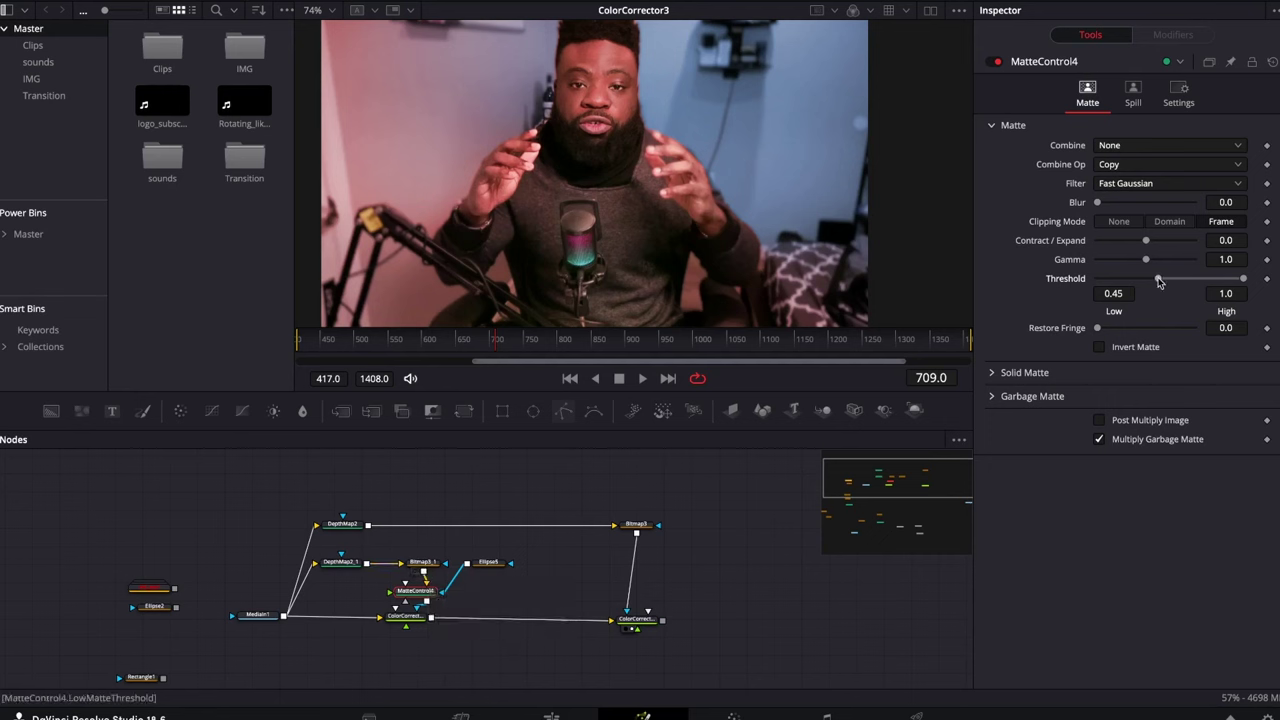
{"action": "left_click_drag", "start_coordinate": [1158, 281], "coordinate": [1212, 280]}
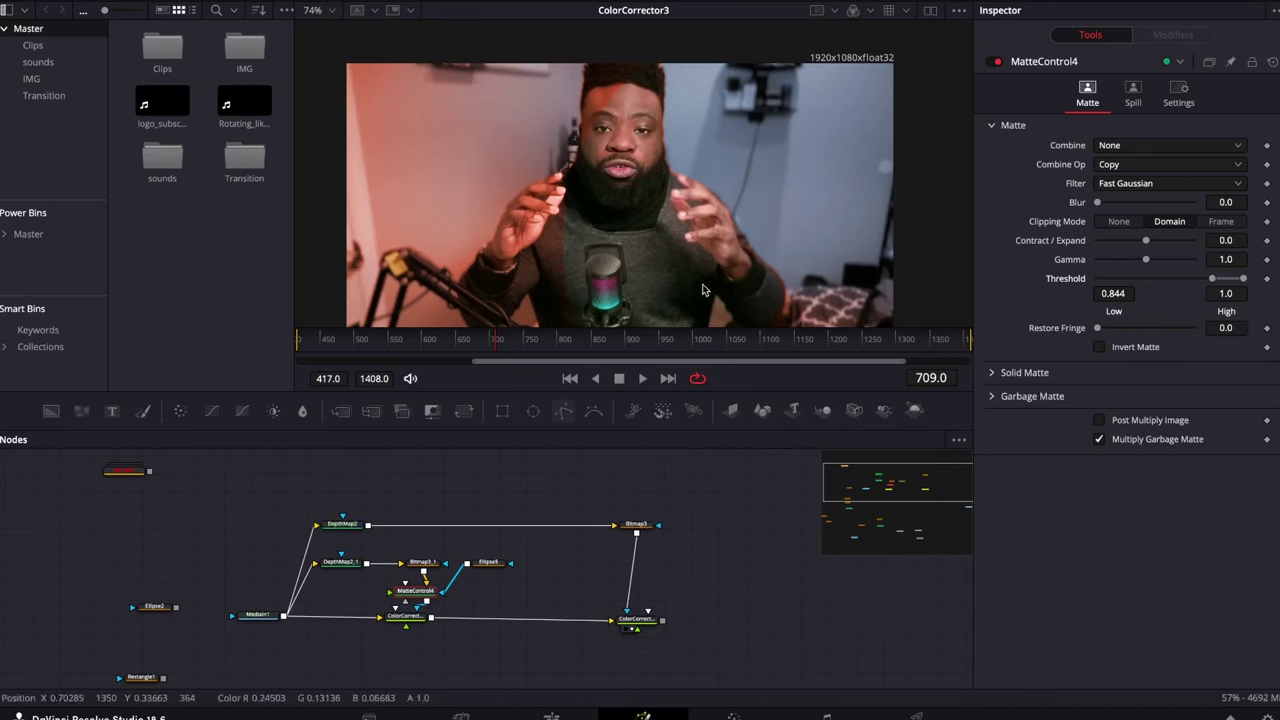
Move Ellipse5 upward, reduce it to about 0.40 by 0.58, and set its Soft Edge to about 0.077
{"action": "left_click", "coordinate": [737, 203]}
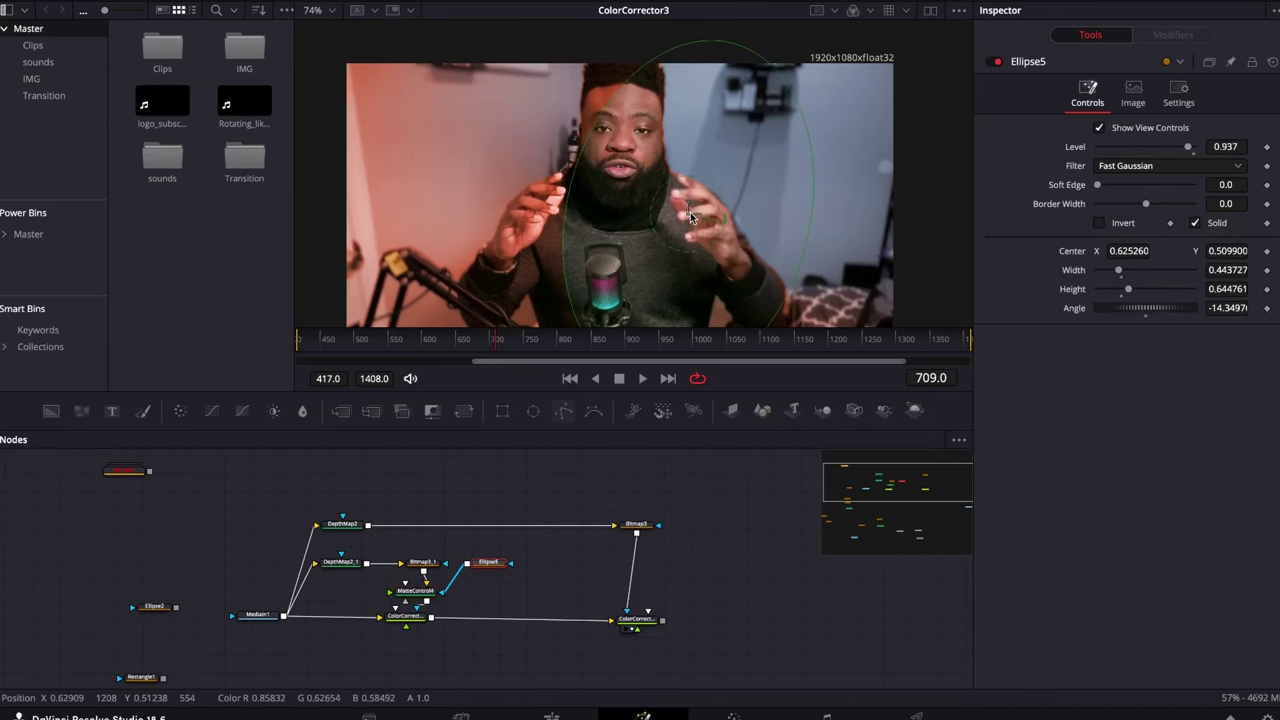
{"action": "left_click_drag", "start_coordinate": [690, 212], "coordinate": [699, 188]}
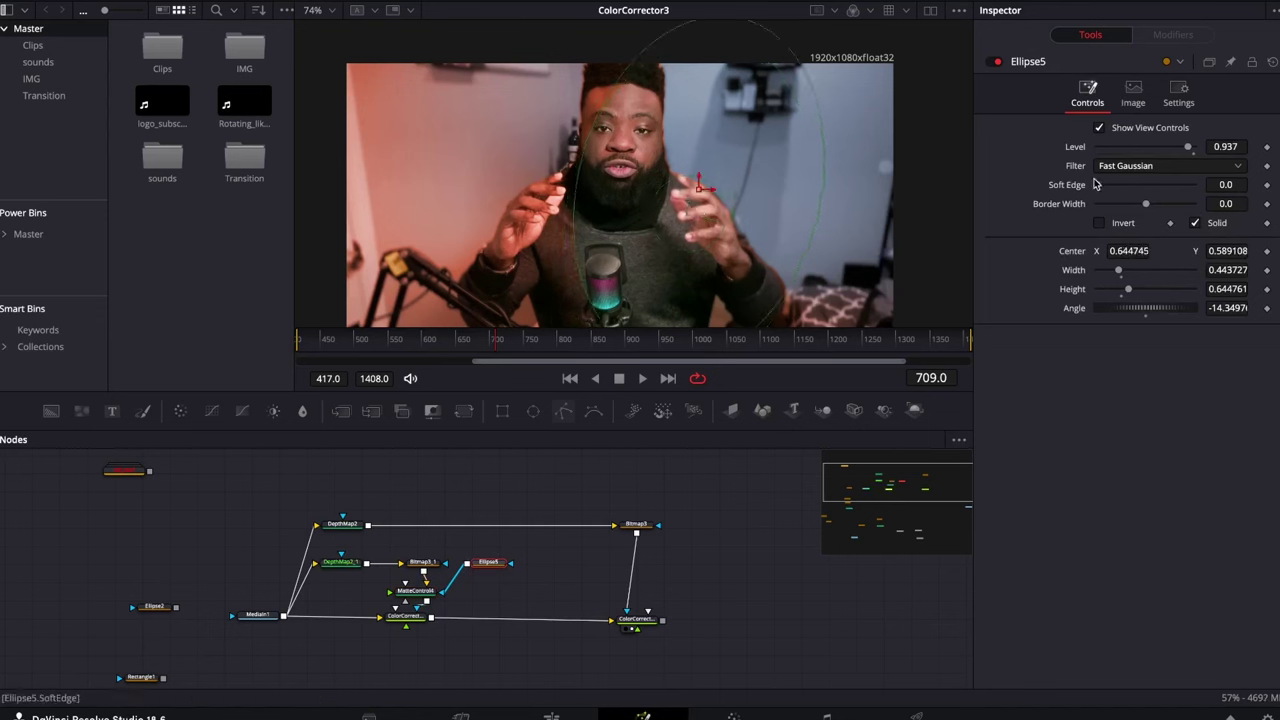
{"action": "left_click_drag", "start_coordinate": [1098, 187], "coordinate": [1134, 189]}
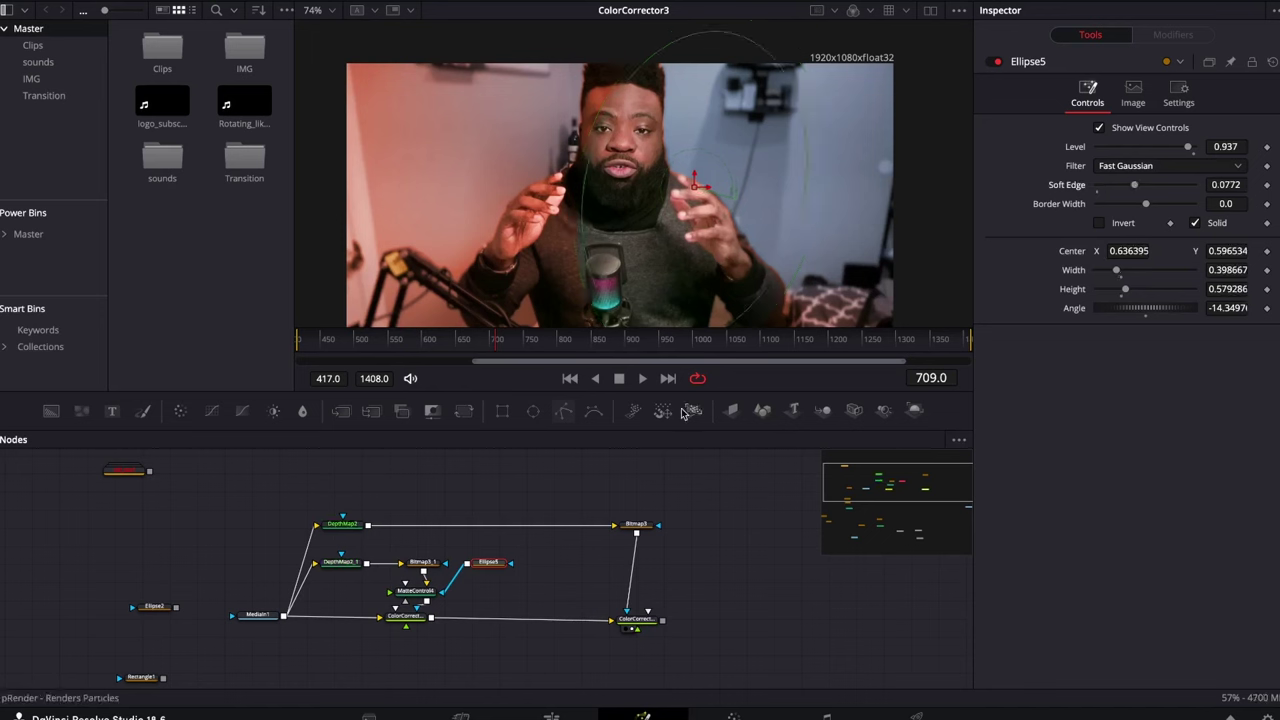
{"action": "left_click", "coordinate": [615, 485]}
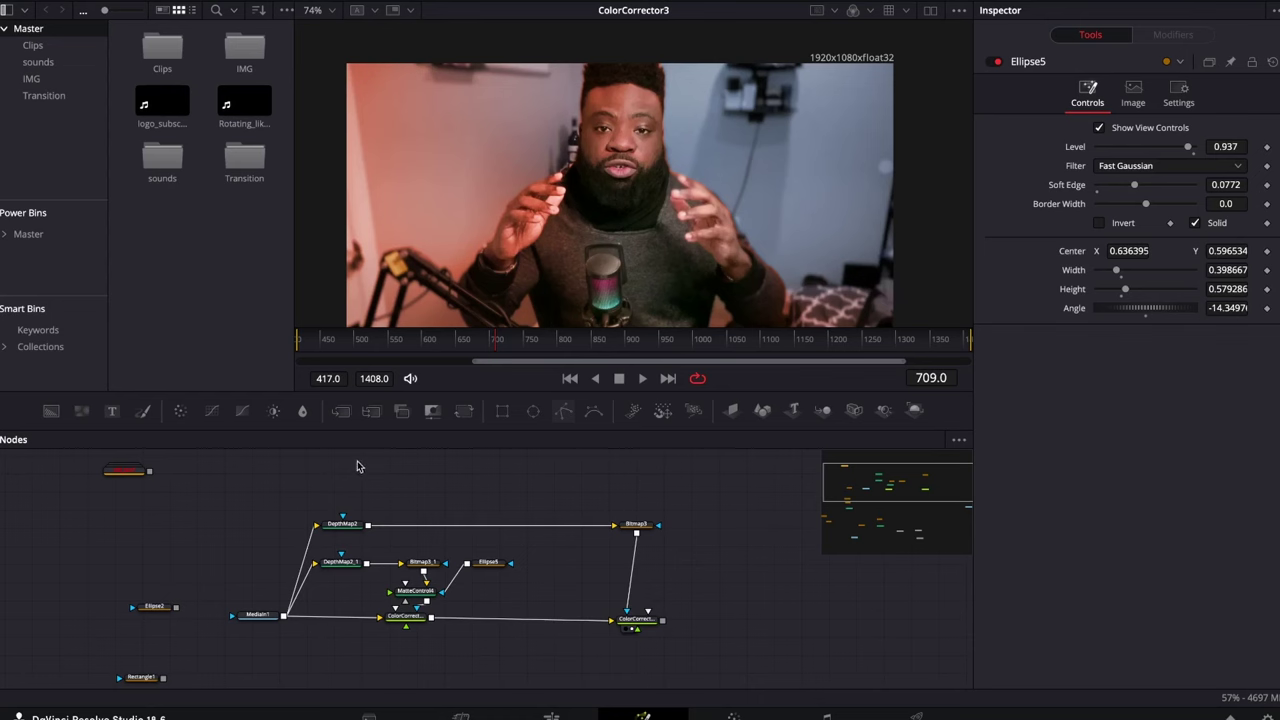
Weaken the red-orange tint on ColorCorrector4 by moving its color wheel point closer to the center
{"action": "scroll", "coordinate": [650, 216], "scroll_direction": "down", "scroll_amount": 2}
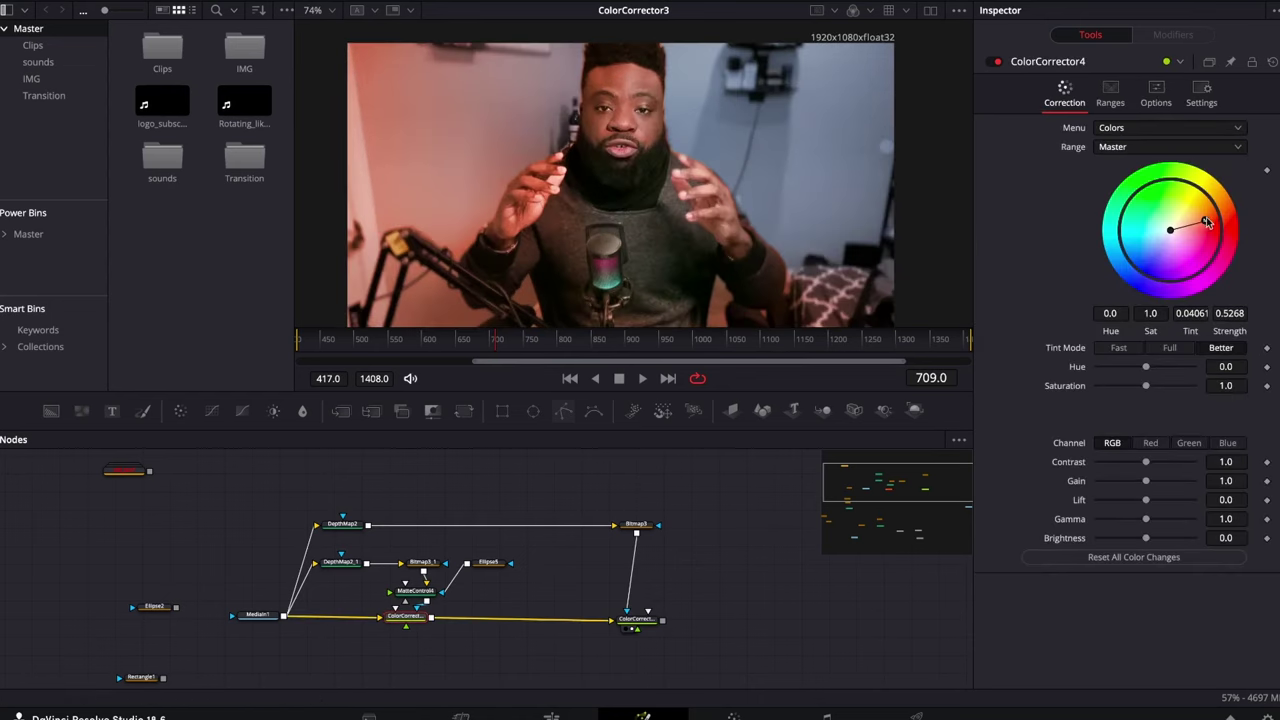
{"action": "left_click_drag", "start_coordinate": [1209, 221], "coordinate": [1199, 223]}
{"action": "left_click_drag", "start_coordinate": [1199, 223], "coordinate": [1183, 233]}
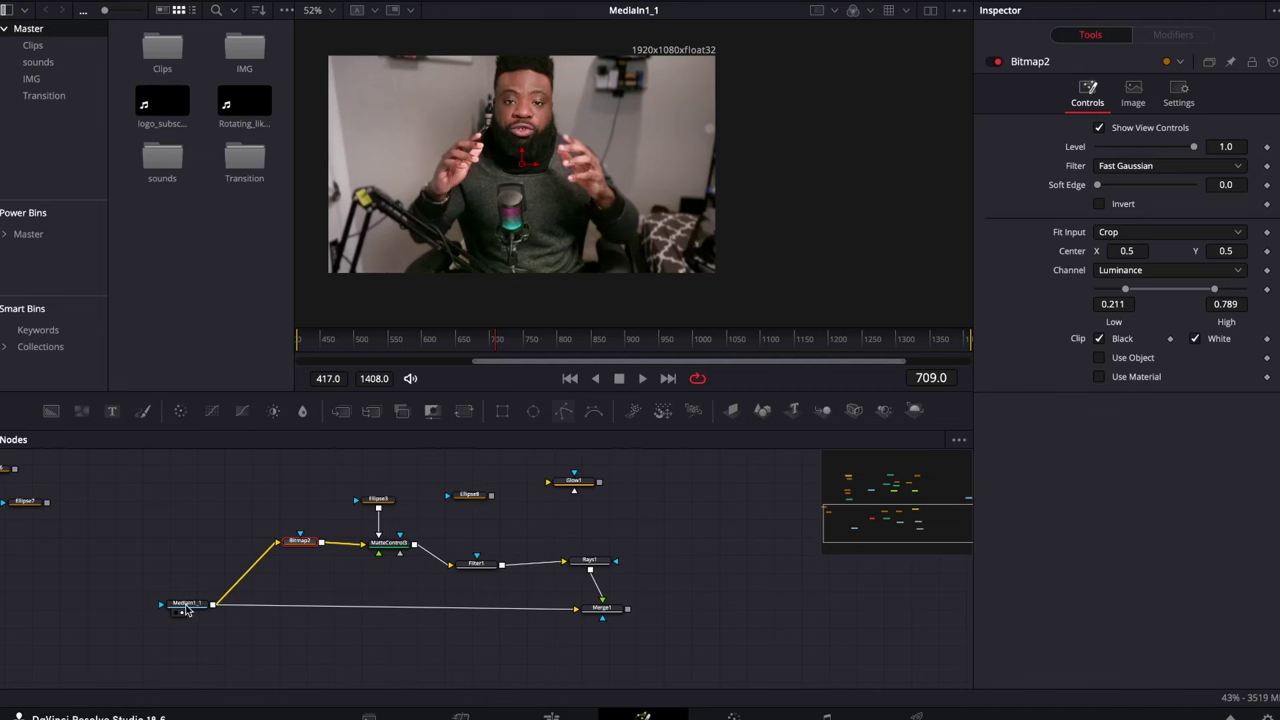
Show Merge1 in the viewer and feed MediaIn1_1 directly into Filter1, bypassing Bitmap2 and MatteControl3
{"action": "left_click_drag", "start_coordinate": [605, 610], "coordinate": [582, 184]}
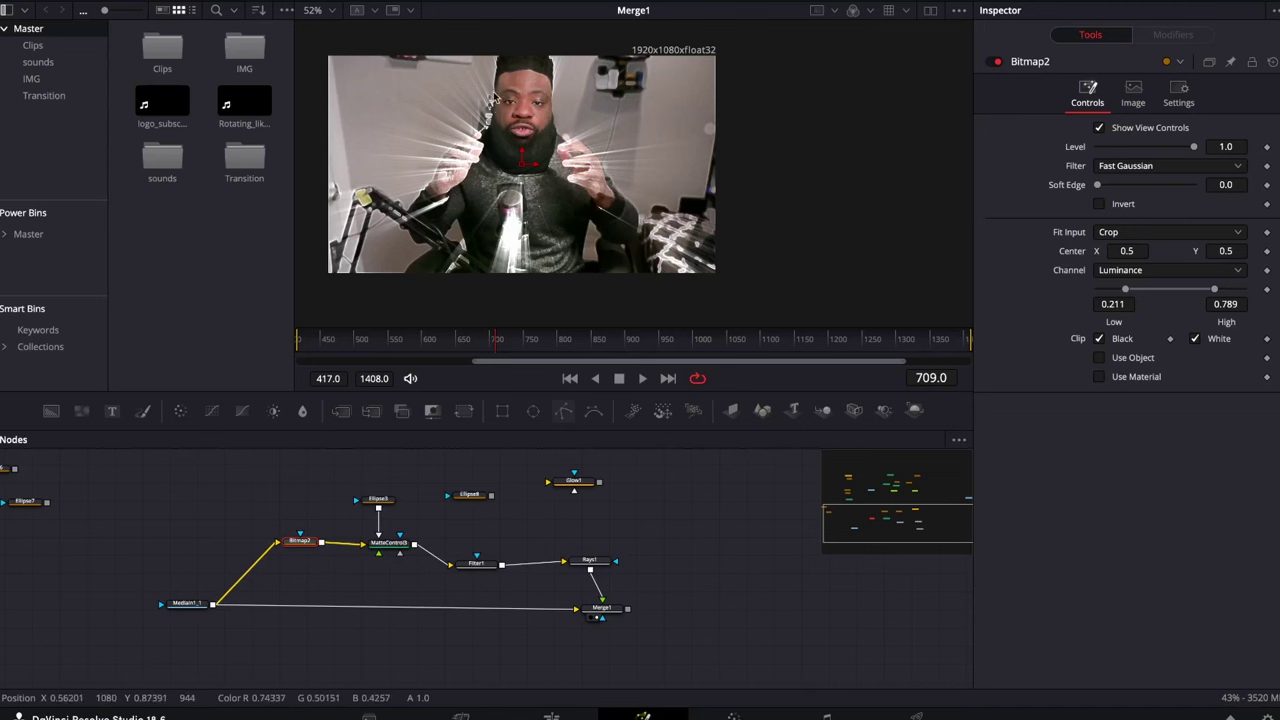
{"action": "key", "text": "ctrl+f"}
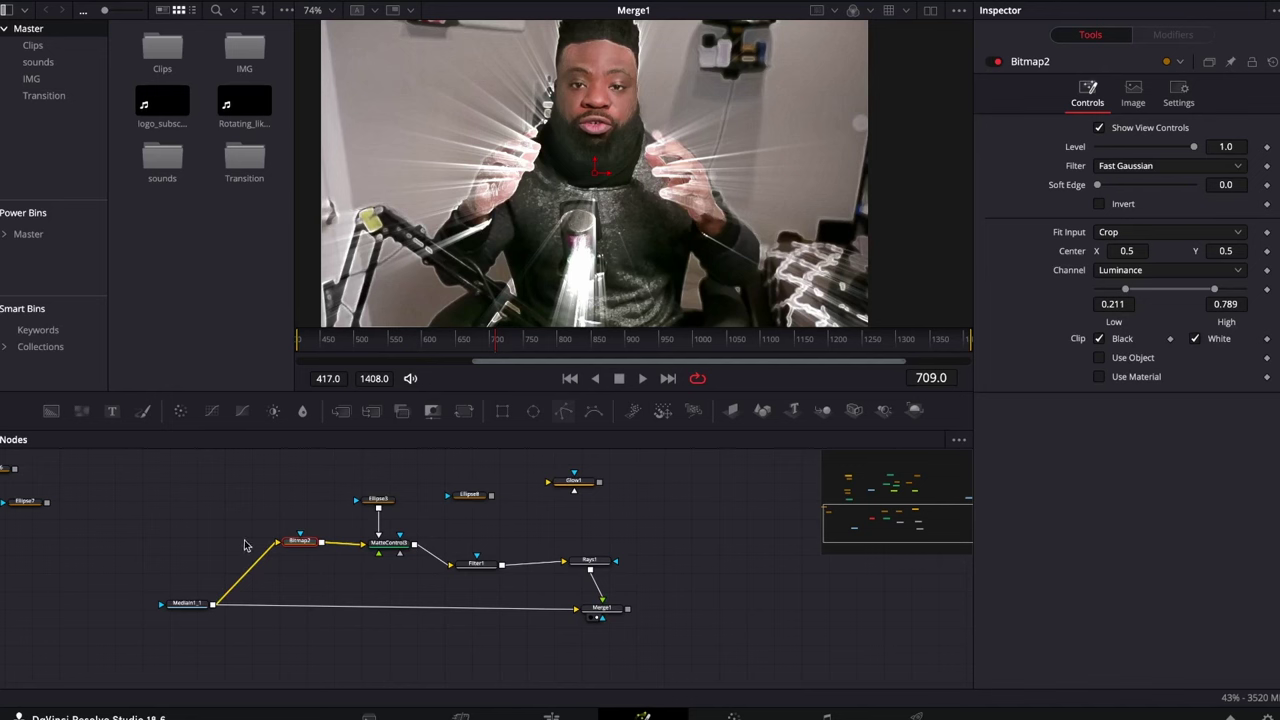
{"action": "left_click_drag", "start_coordinate": [452, 565], "coordinate": [430, 530]}
{"action": "left_click_drag", "start_coordinate": [277, 548], "coordinate": [483, 567]}
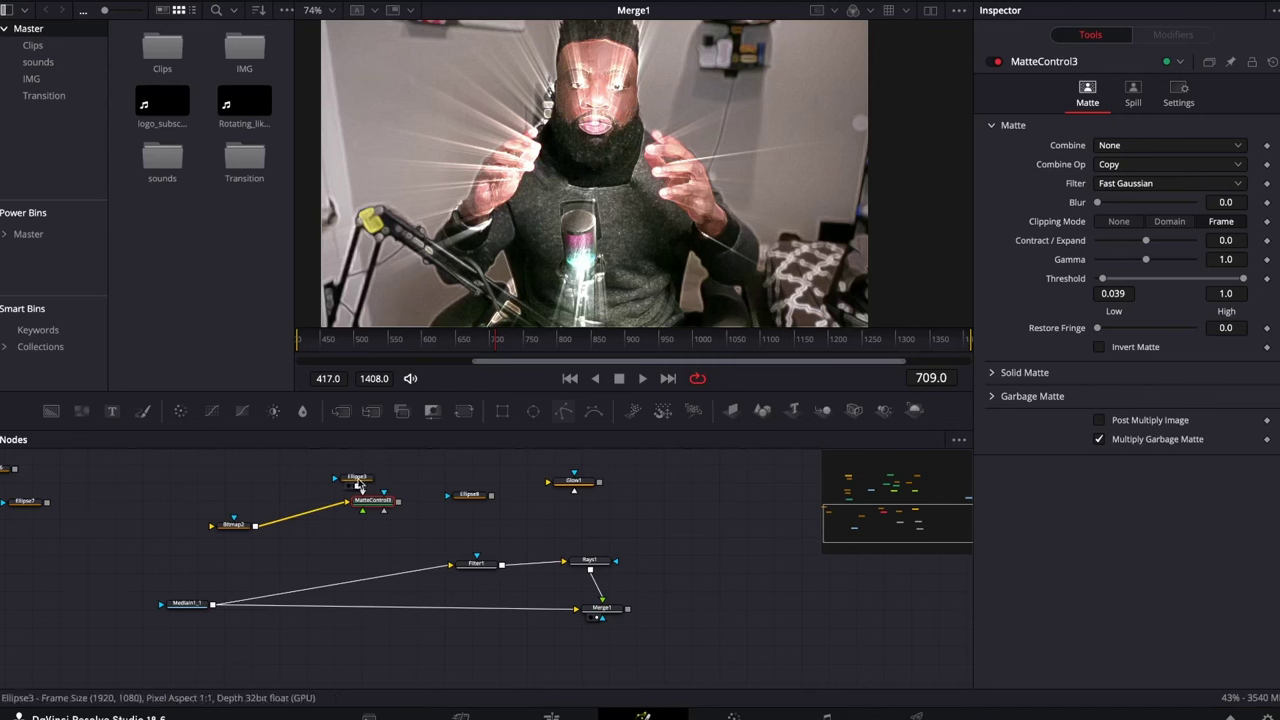
Detach Ellipse3 from MatteControl3 and connect it to Filter1 as its Effect Mask
{"action": "left_click_drag", "start_coordinate": [357, 483], "coordinate": [354, 466]}
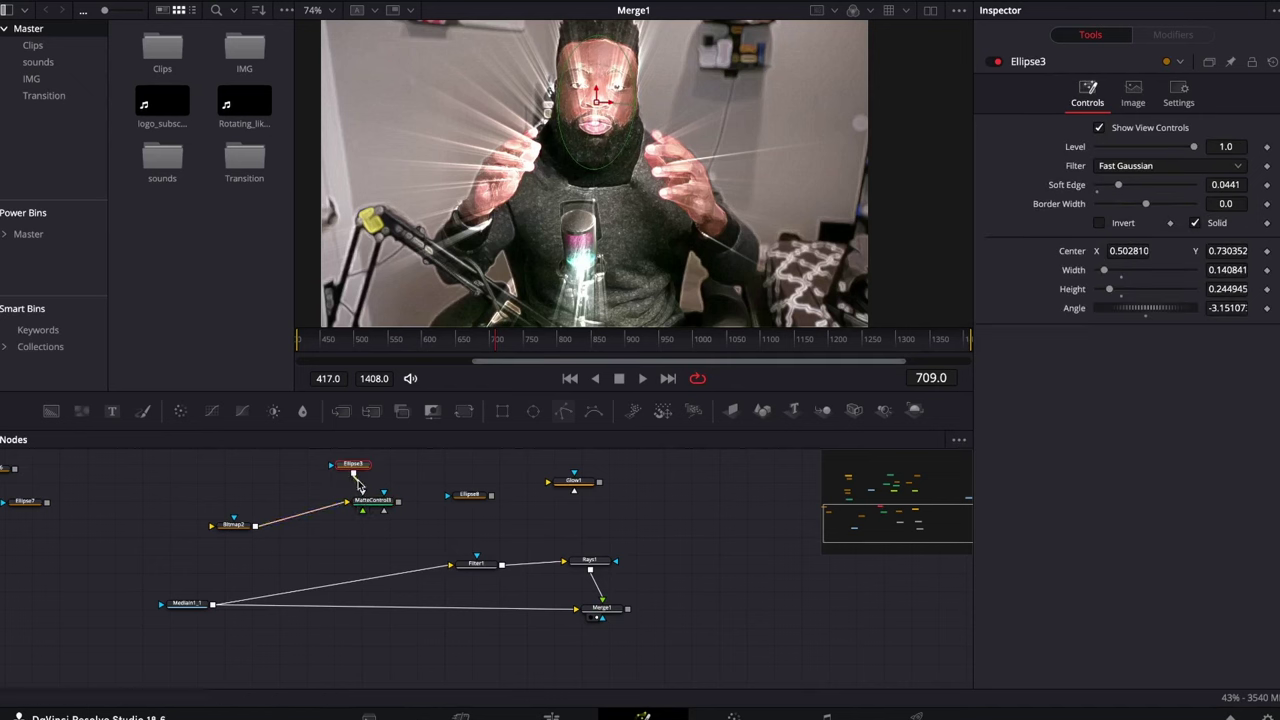
{"action": "key", "text": "ctrl+z"}
{"action": "key", "text": "ctrl+z"}
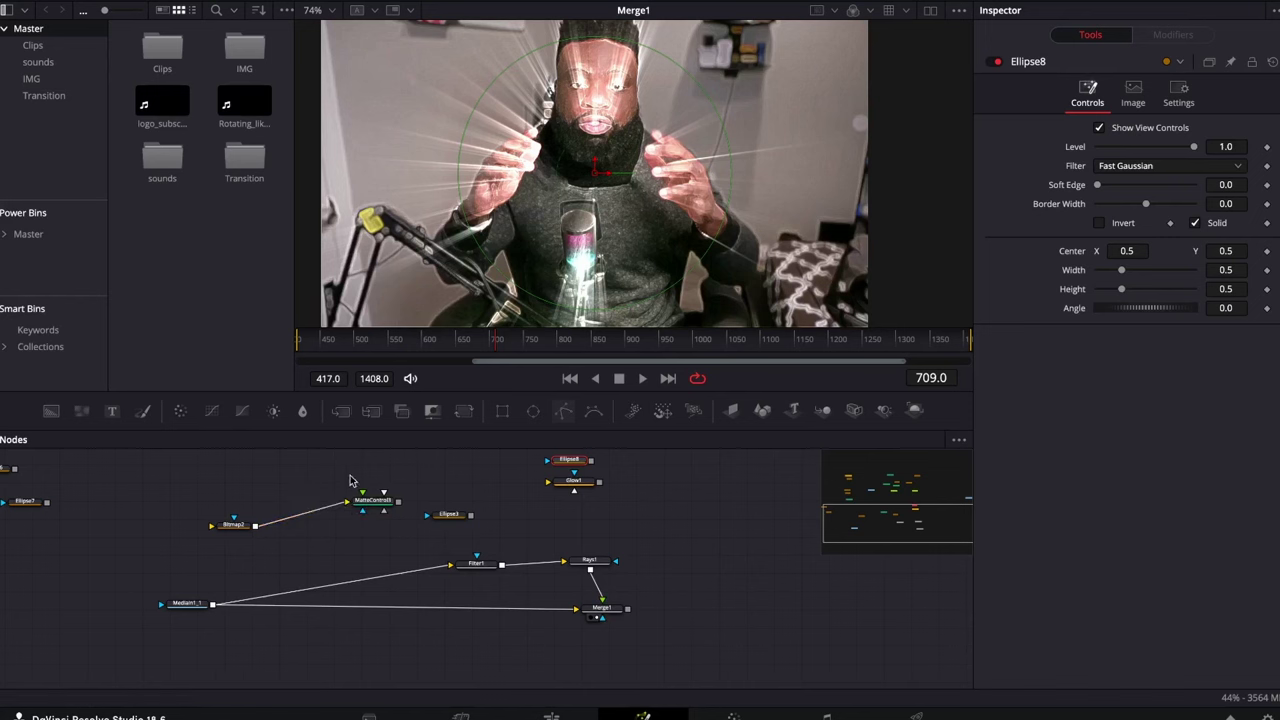
{"action": "left_click_drag", "start_coordinate": [468, 517], "coordinate": [481, 566]}
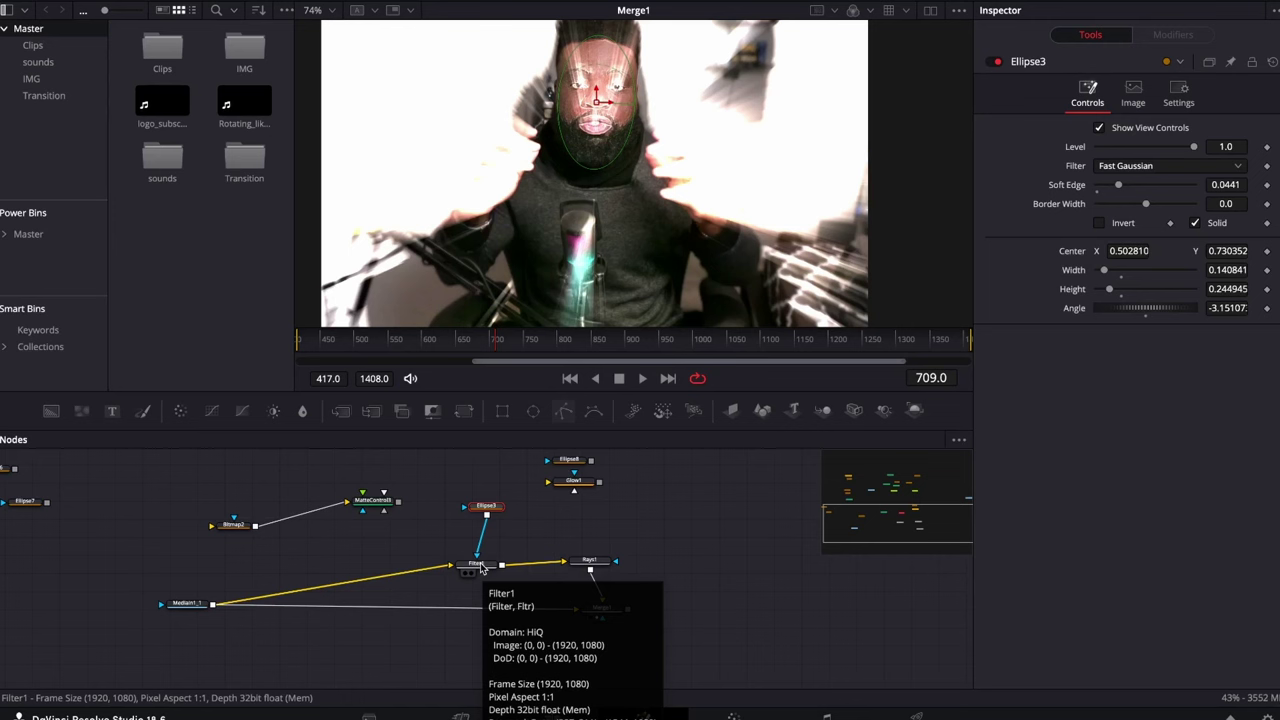
Detach Ellipse3 from Filter1 and route MediaIn1_1 through Bitmap2 and MatteControl3 into Filter1
{"action": "left_click_drag", "start_coordinate": [477, 558], "coordinate": [479, 485]}
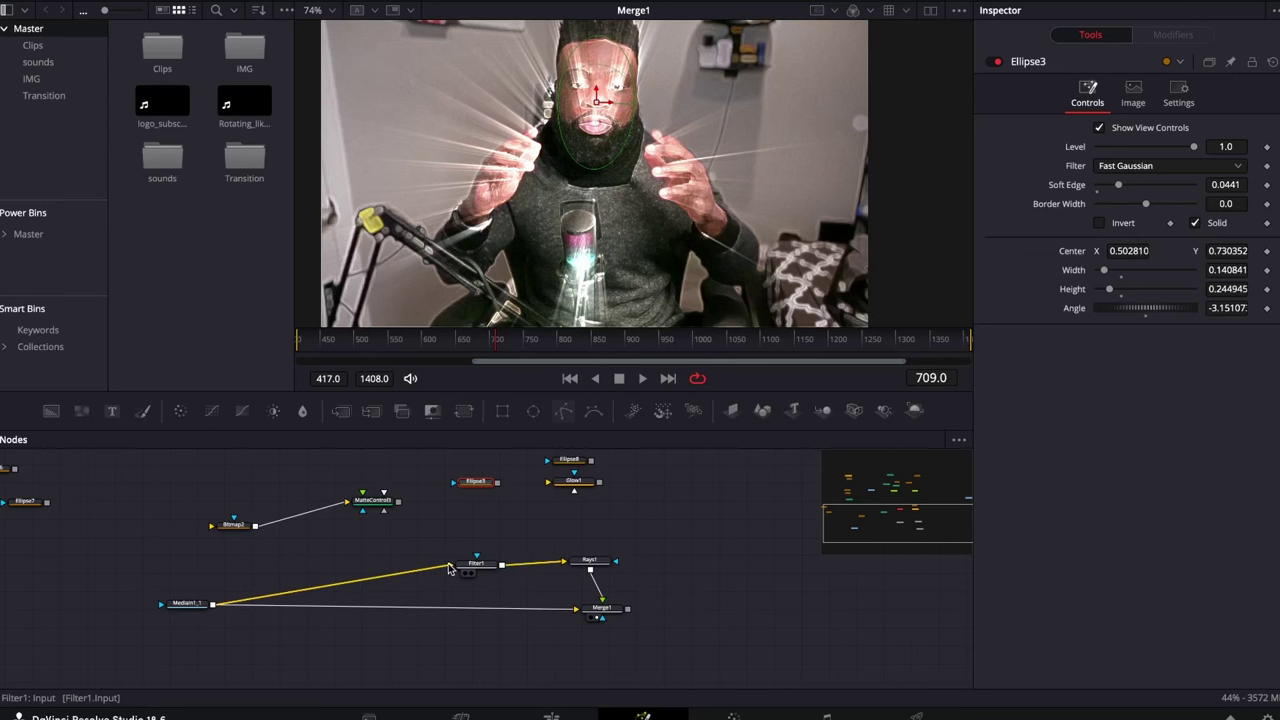
{"action": "left_click_drag", "start_coordinate": [450, 570], "coordinate": [219, 530]}
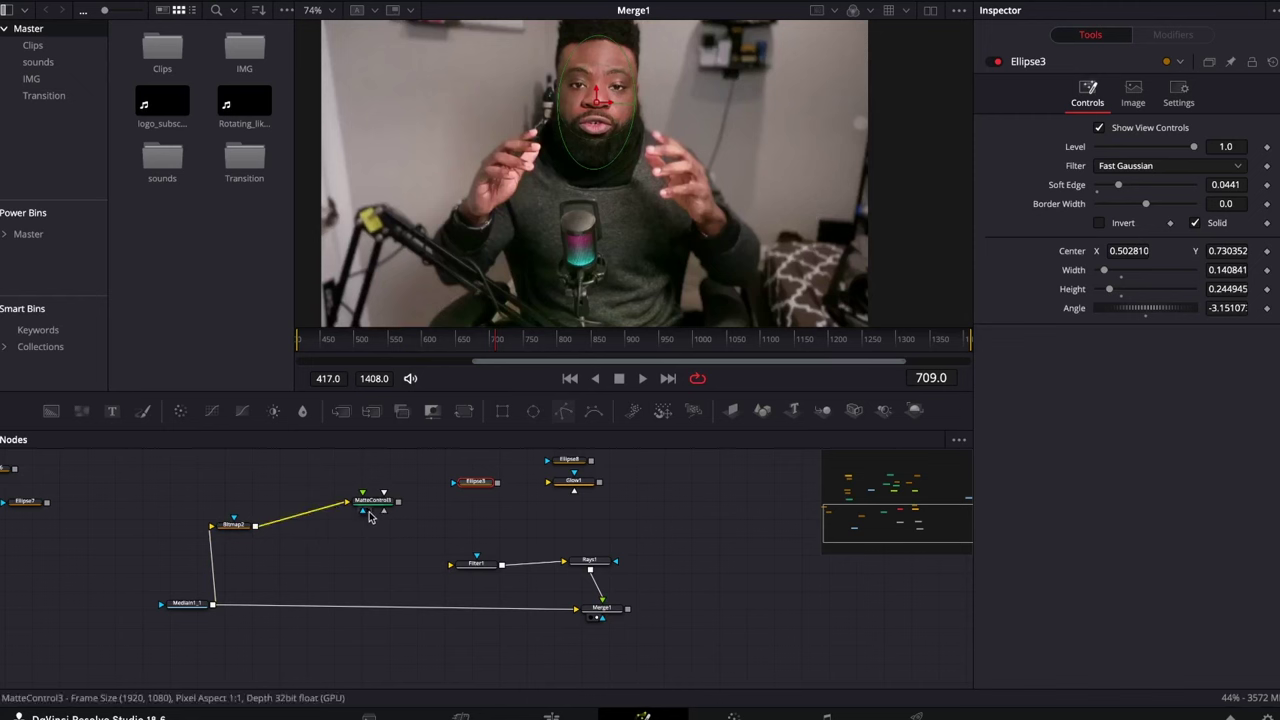
{"action": "left_click_drag", "start_coordinate": [370, 508], "coordinate": [459, 567]}
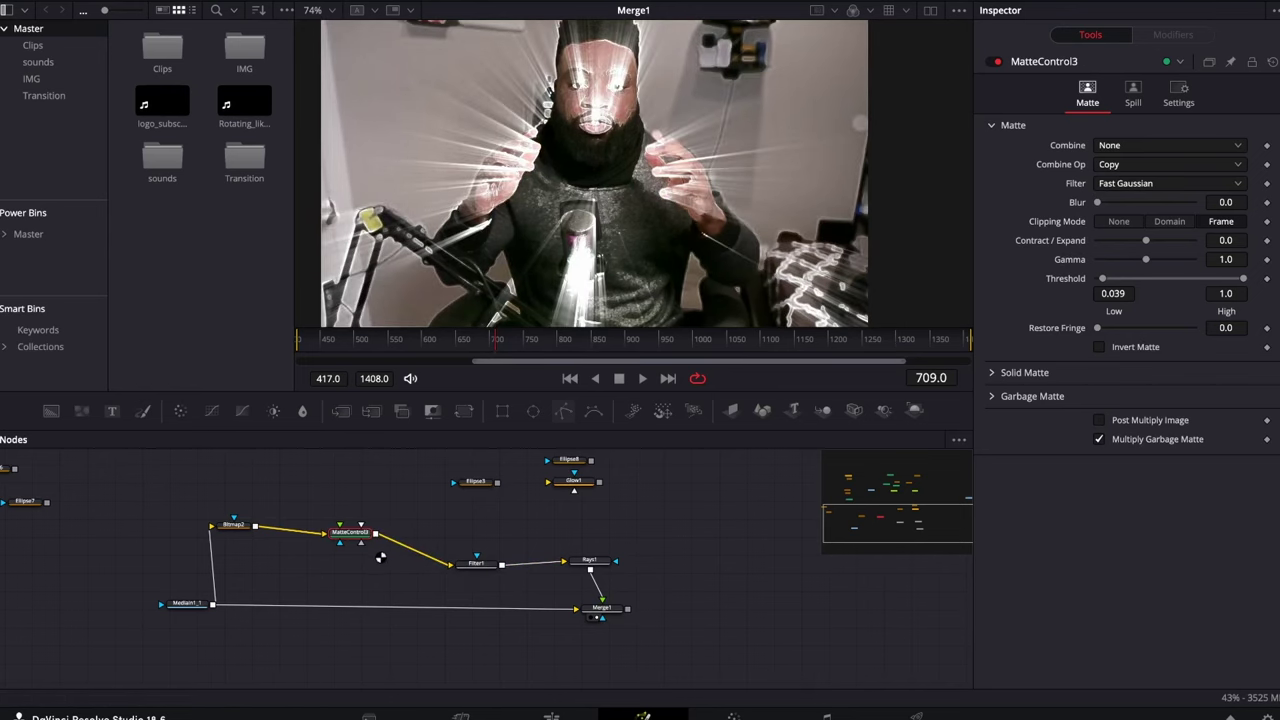
Set Bitmap2's Luminance range to 0.256 low and 0.811 high
{"action": "left_click", "coordinate": [250, 527]}
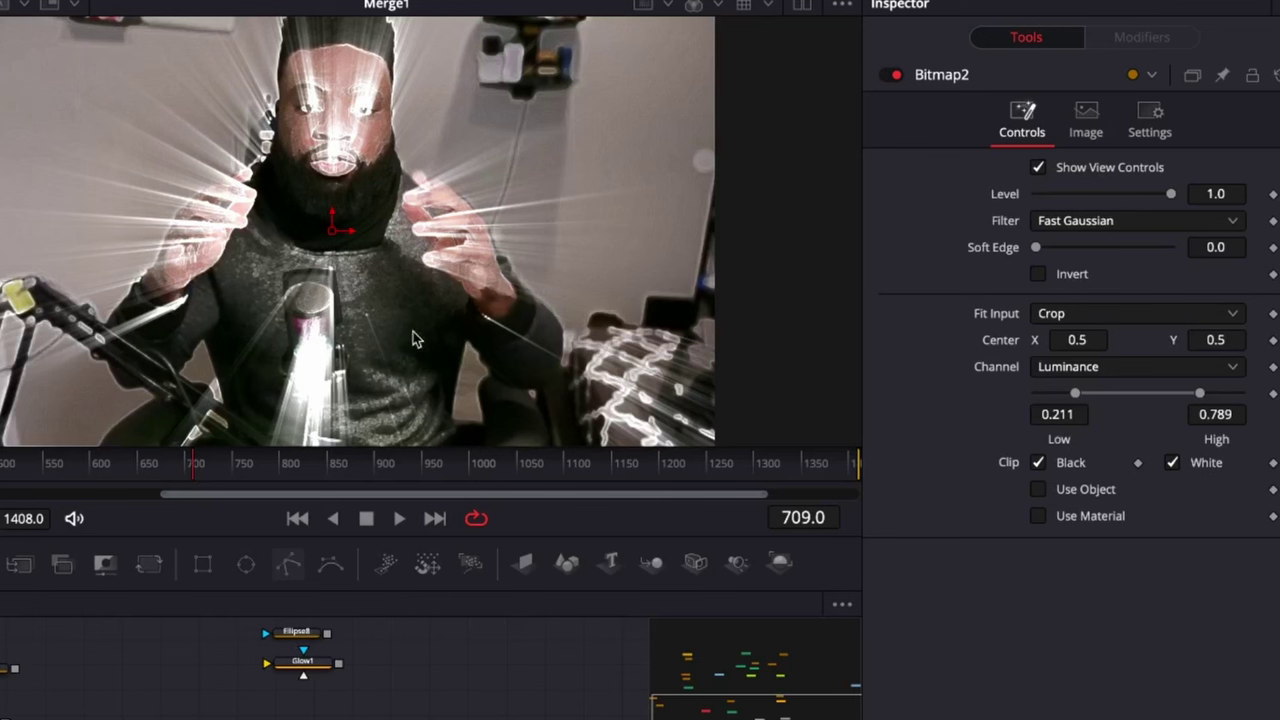
{"action": "left_click_drag", "start_coordinate": [1075, 394], "coordinate": [1067, 394]}
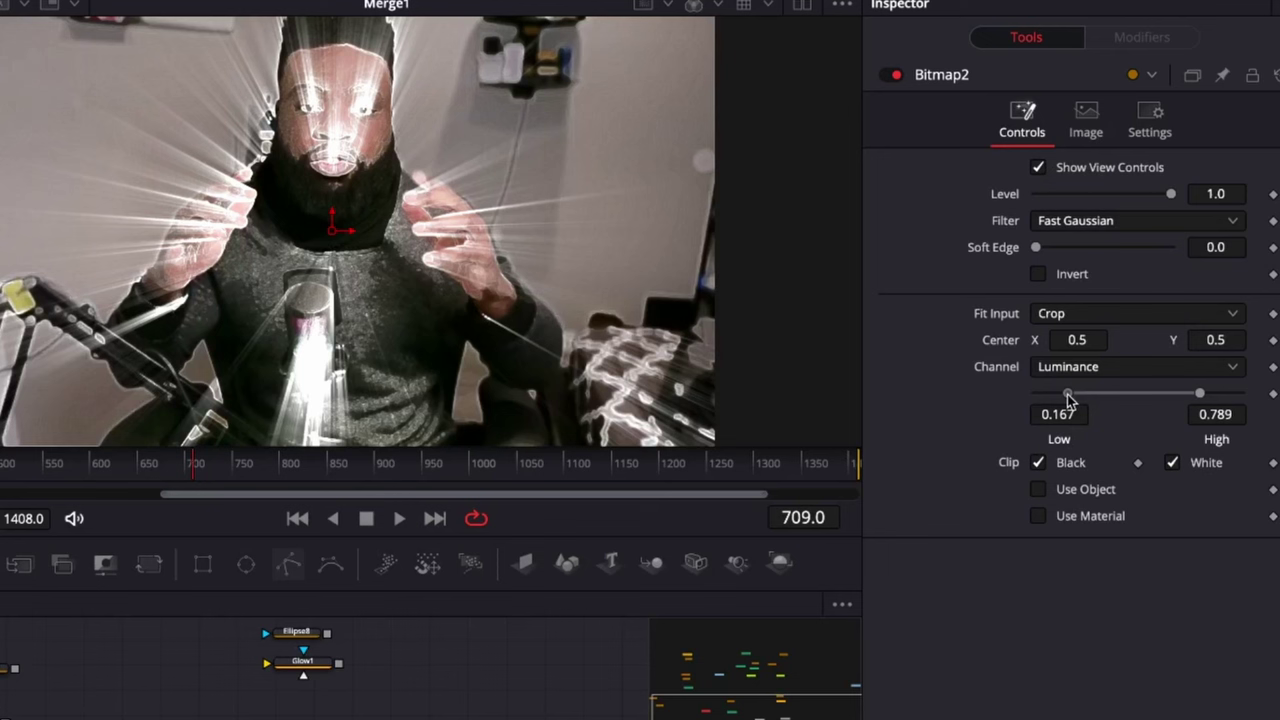
{"action": "left_click_drag", "start_coordinate": [1070, 394], "coordinate": [1082, 396]}
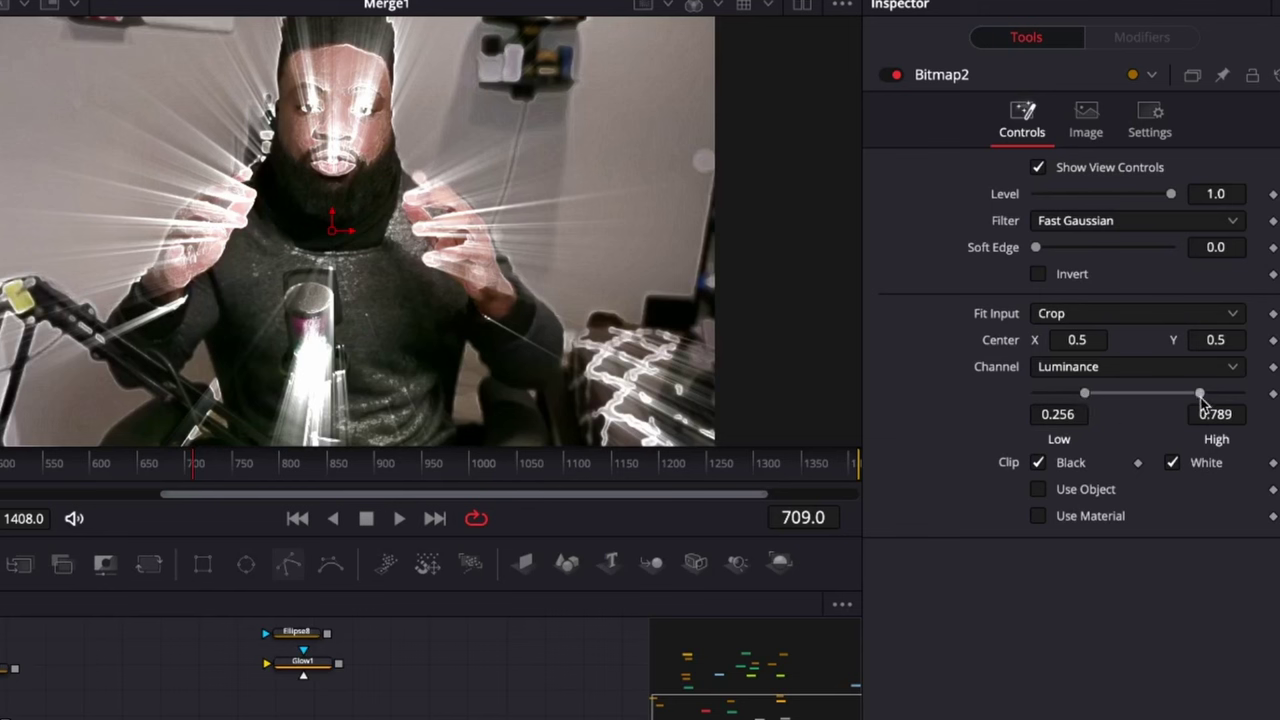
{"action": "left_click_drag", "start_coordinate": [1200, 394], "coordinate": [1164, 418]}
{"action": "left_click_drag", "start_coordinate": [1183, 417], "coordinate": [1207, 417]}
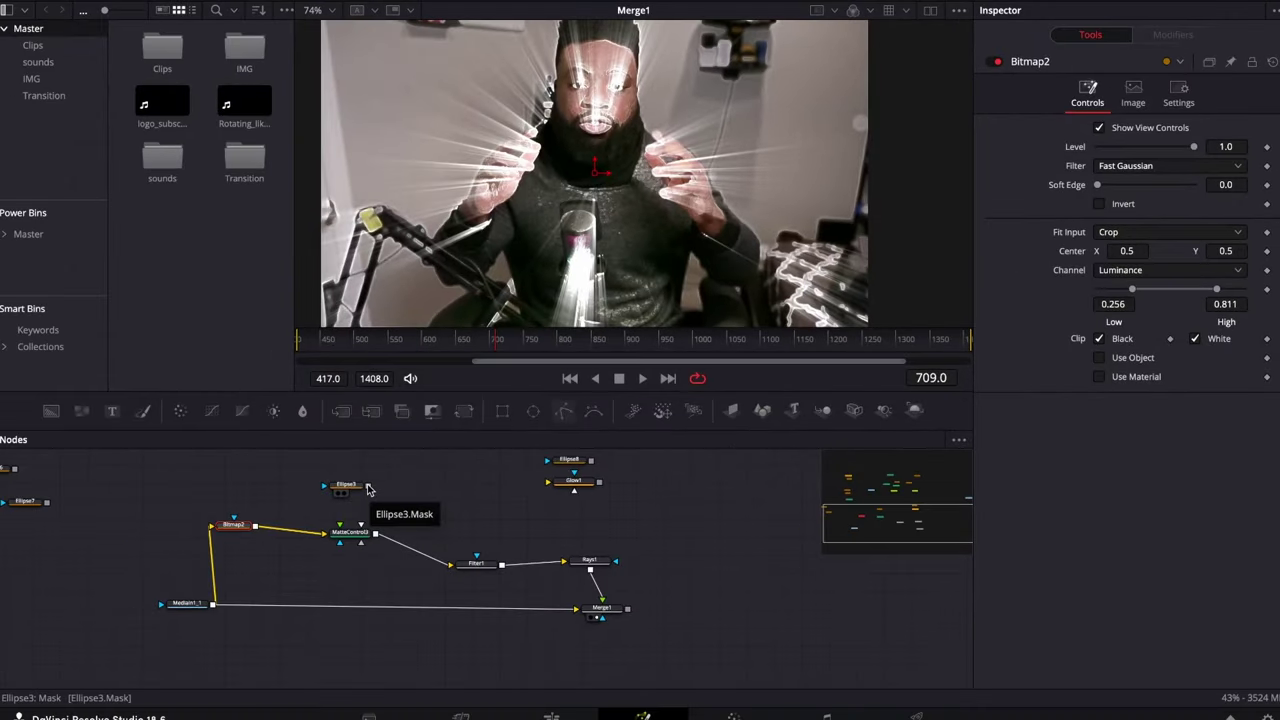
Connect Ellipse3 to MatteControl3 as its Garbage Matte
{"action": "left_click_drag", "start_coordinate": [368, 488], "coordinate": [366, 524]}
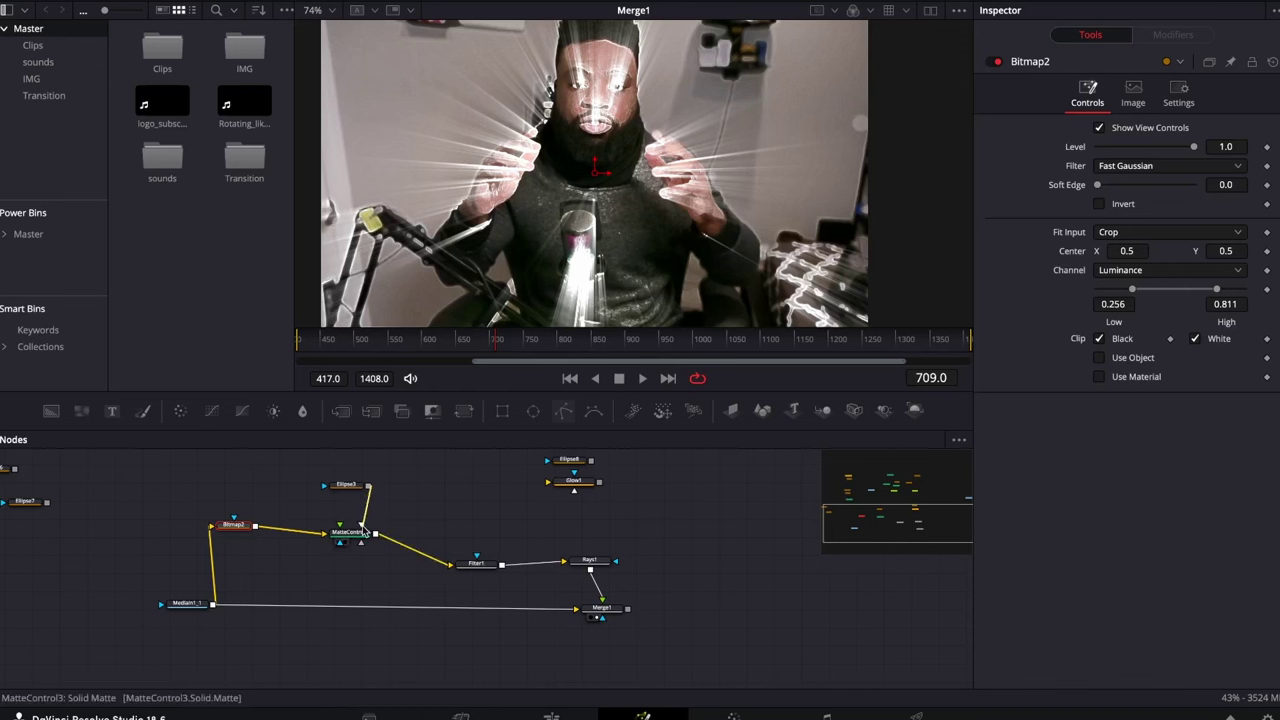
{"action": "right_click", "coordinate": [367, 537]}
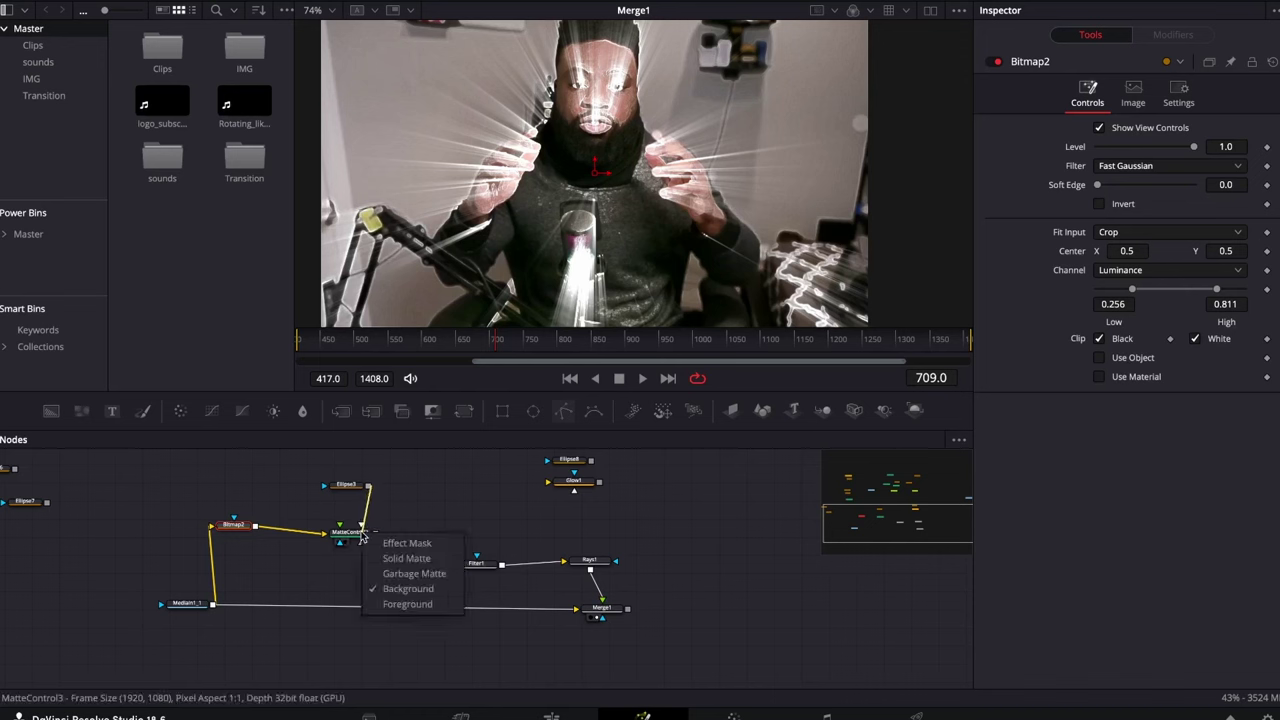
{"action": "left_click", "coordinate": [392, 574]}
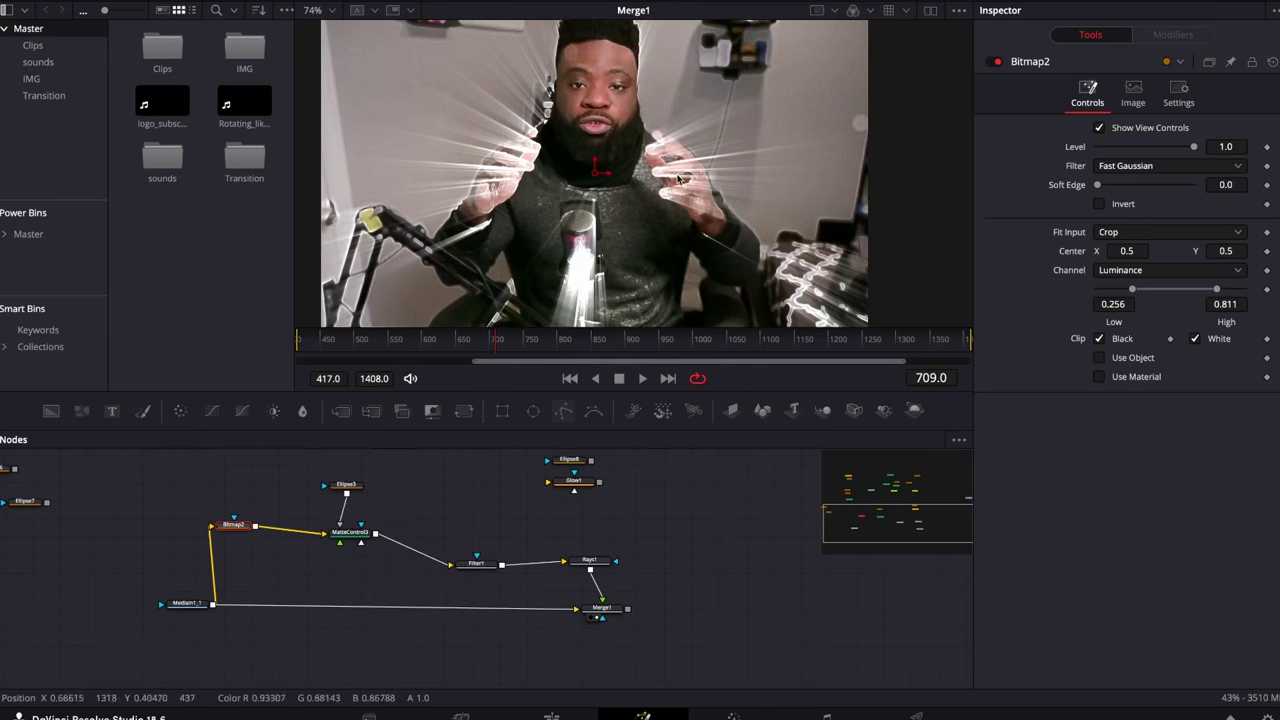
Move Ellipse3 slightly downward to center about 0.506, 0.701 and set its Soft Edge to about 0.0535
{"action": "left_click", "coordinate": [346, 485]}
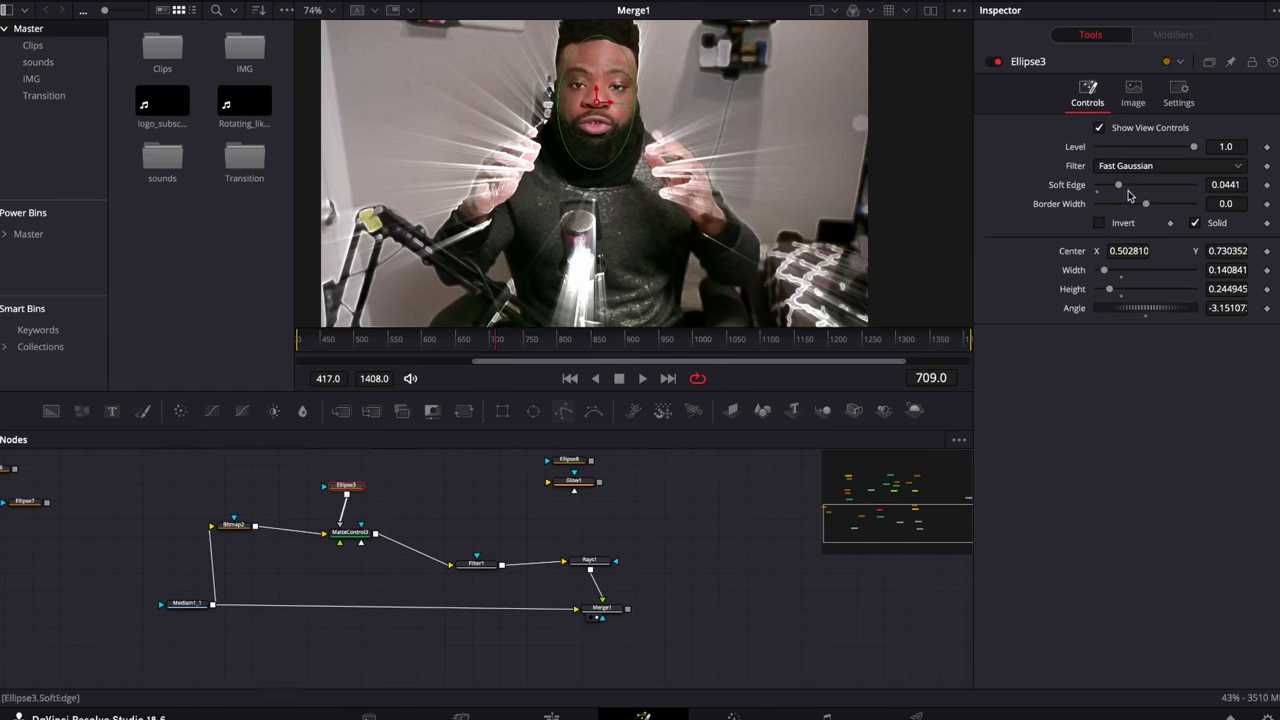
{"action": "left_click_drag", "start_coordinate": [1128, 190], "coordinate": [1066, 190]}
{"action": "left_click_drag", "start_coordinate": [596, 100], "coordinate": [596, 113]}
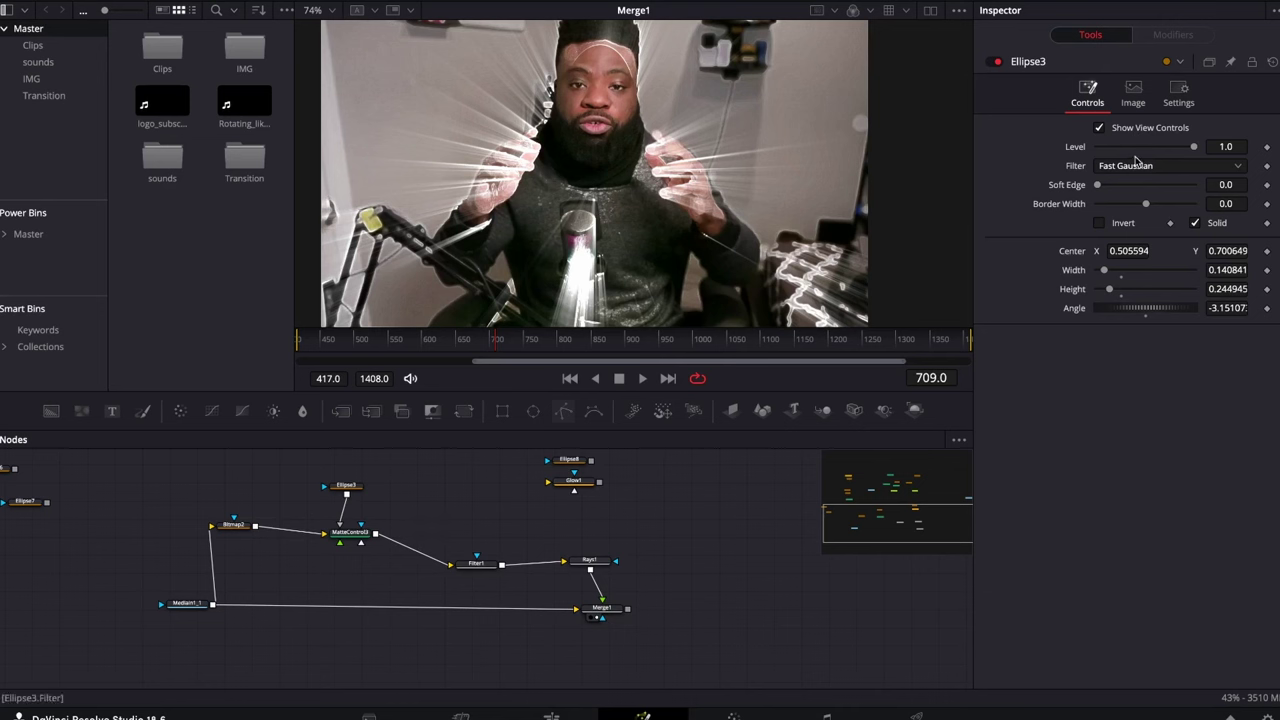
{"action": "left_click_drag", "start_coordinate": [1098, 188], "coordinate": [1126, 188]}
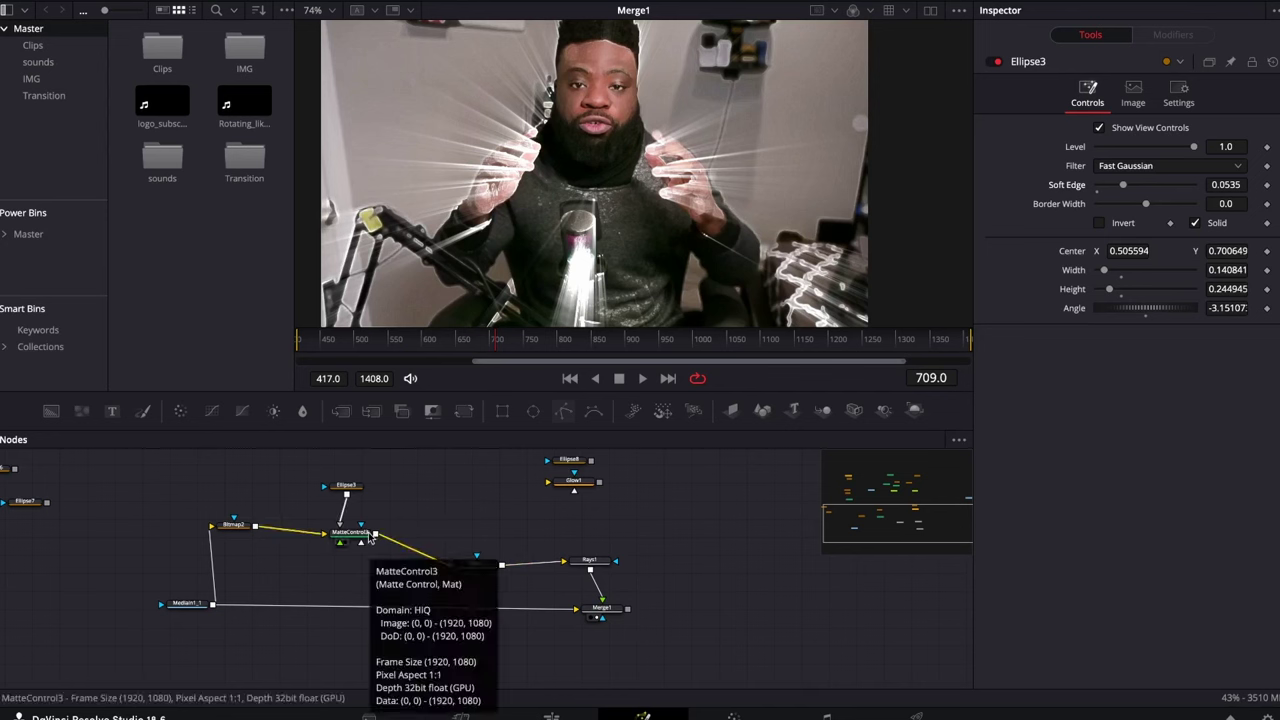
Set MatteControl3's Contract/Expand to -0.06 and its low Threshold to 0.044
{"action": "left_click", "coordinate": [350, 532]}
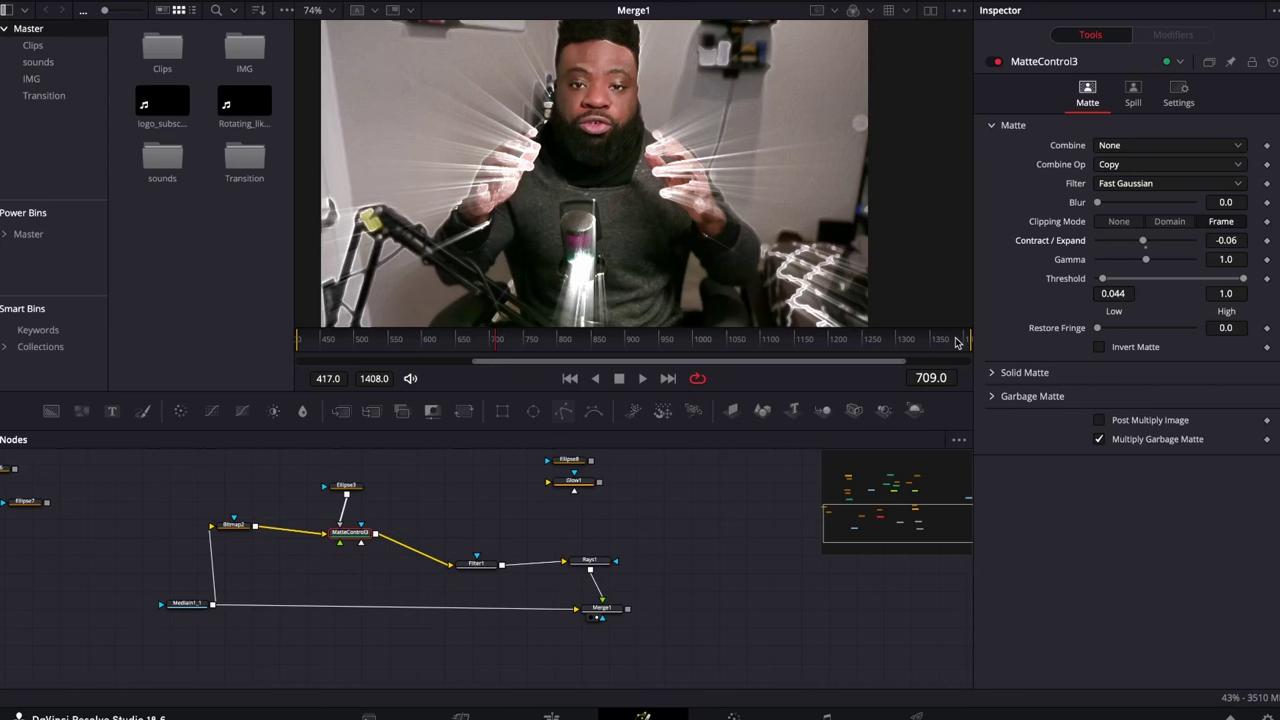